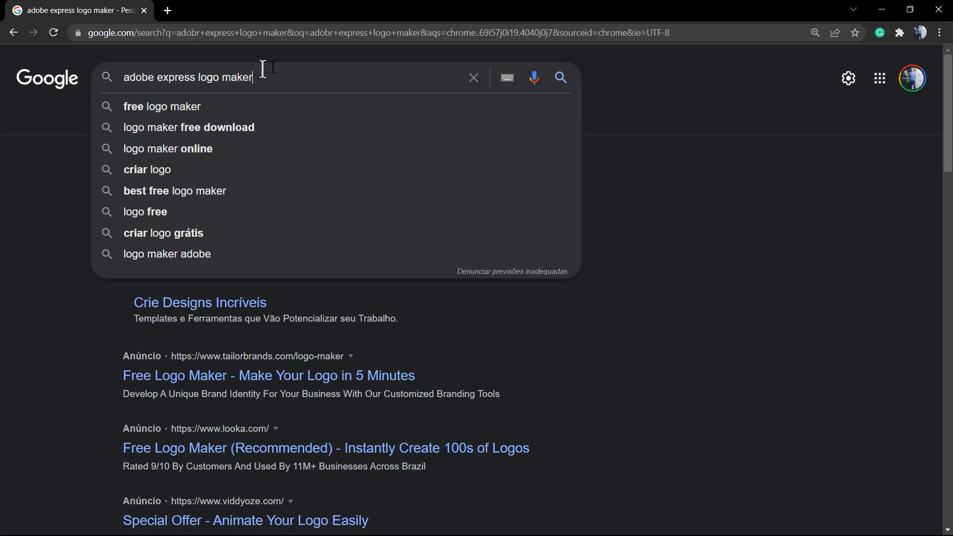
# From the Google results for 'adobe express logo maker', go to 'Free Website Logo Maker | Adobe Creative Cloud Express'
pyautogui.click(13, 181)
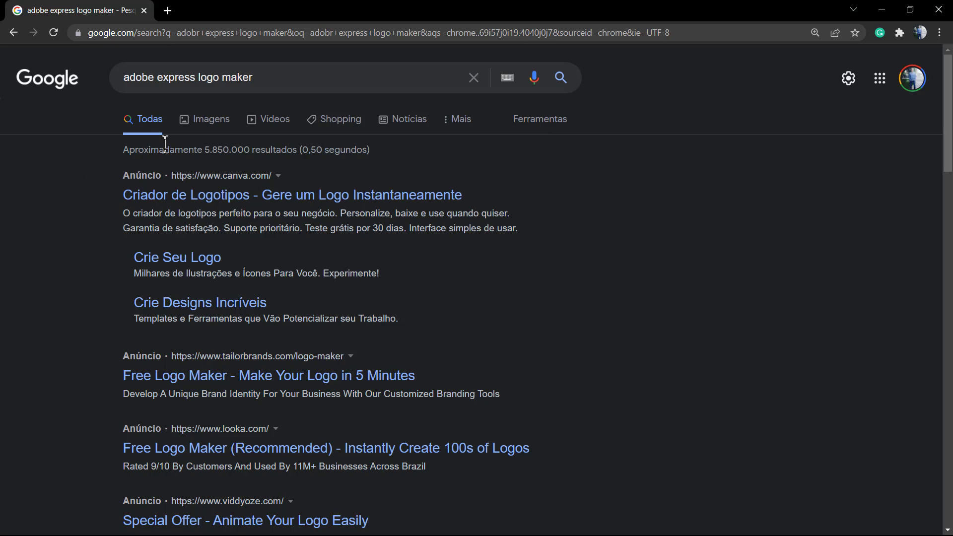
pyautogui.scroll(-6, 167, 145)
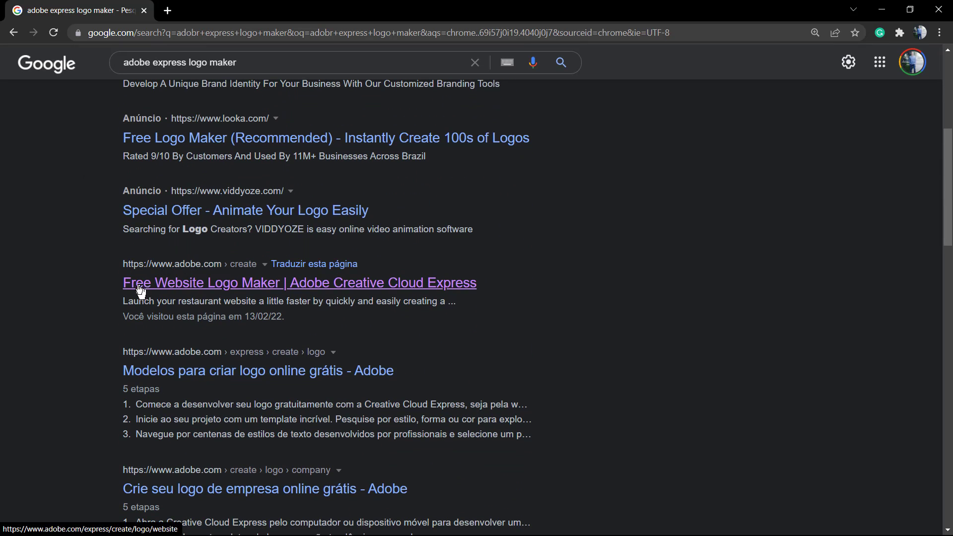
pyautogui.click(188, 290)
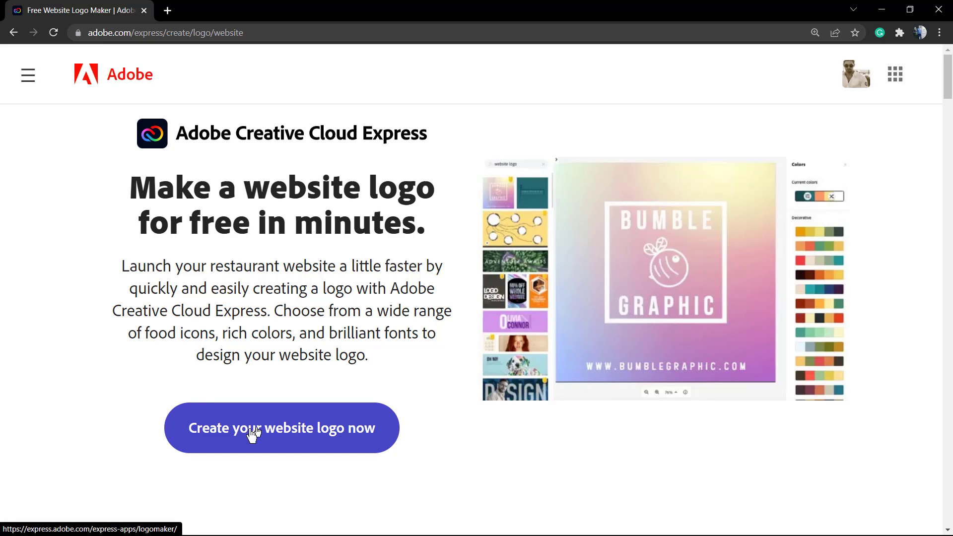
# Start the Logo Maker with 'Create your website logo now' on the landing page
pyautogui.click(313, 428)
pyautogui.scroll(-10, 280, 412)
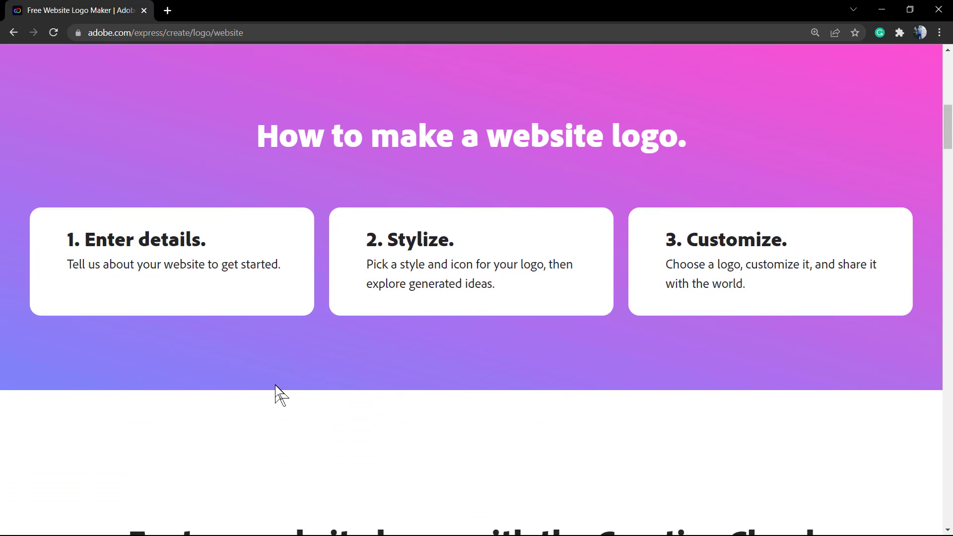
pyautogui.scroll(10, 276, 392)
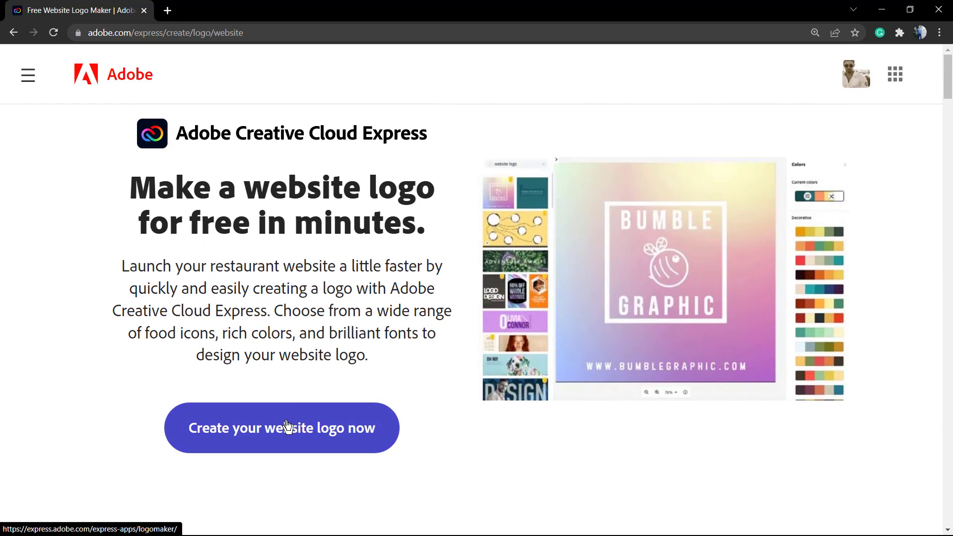
pyautogui.click(287, 426)
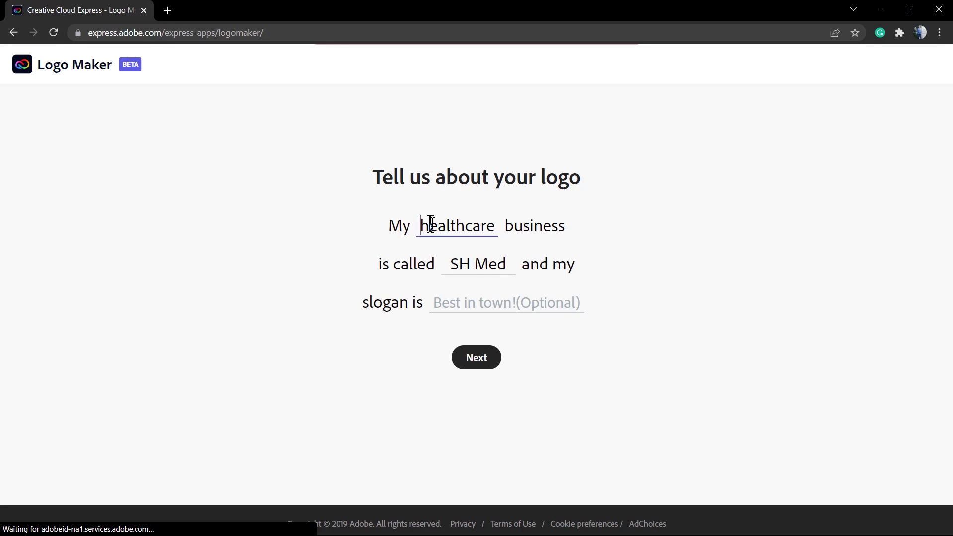
# Clear the old SH Med name and healthcare type, and set the business type to 'restaurant'
pyautogui.tripleClick(478, 266)
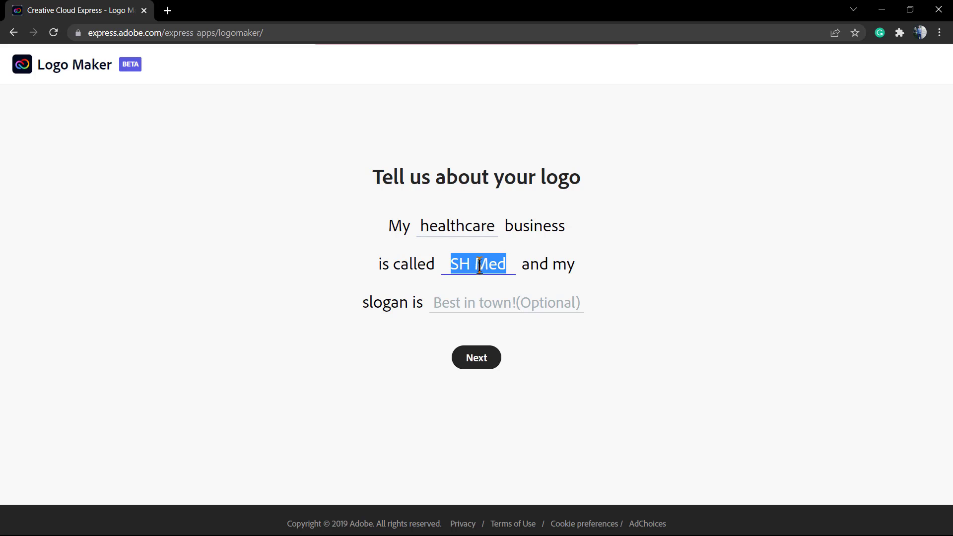
pyautogui.press('BackSpace')
pyautogui.doubleClick(448, 229)
pyautogui.press('BackSpace')
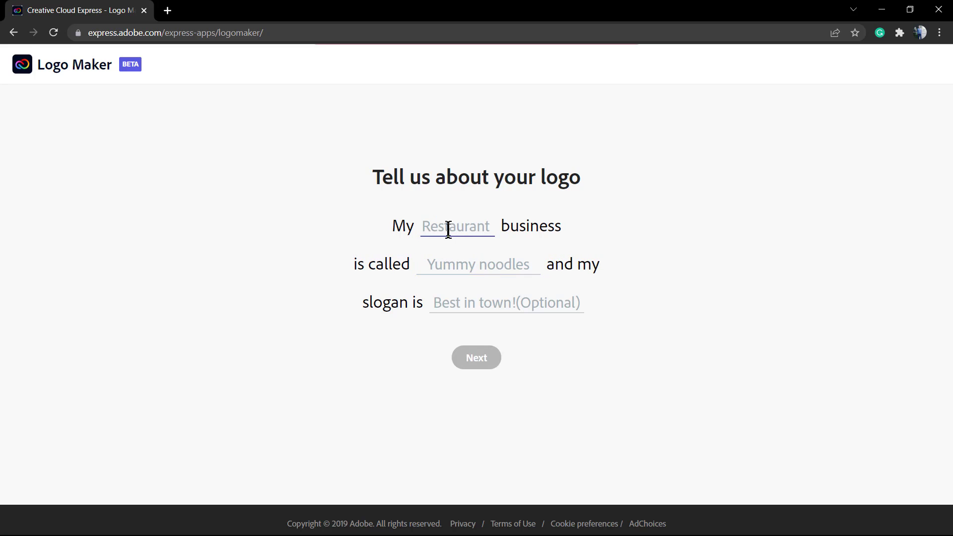
pyautogui.click(447, 229)
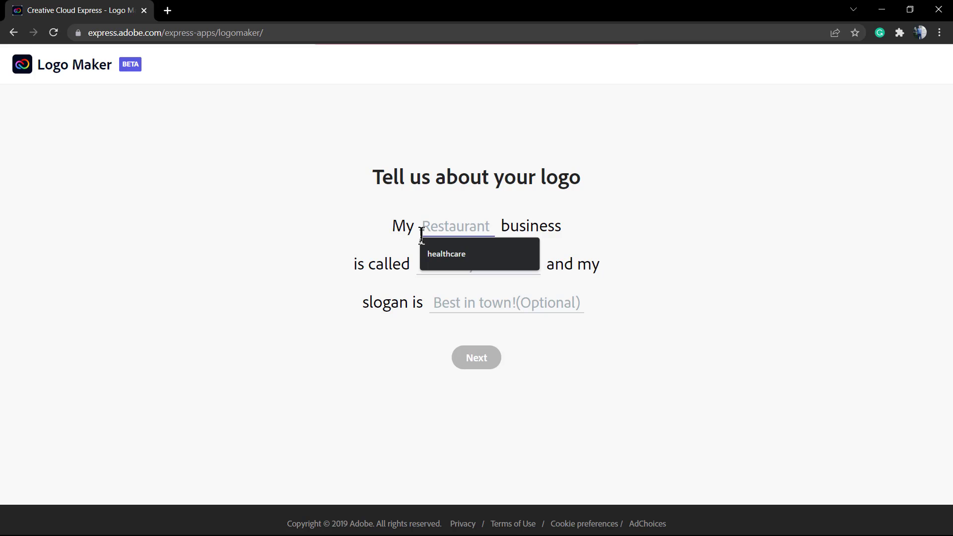
pyautogui.write('restaurant')
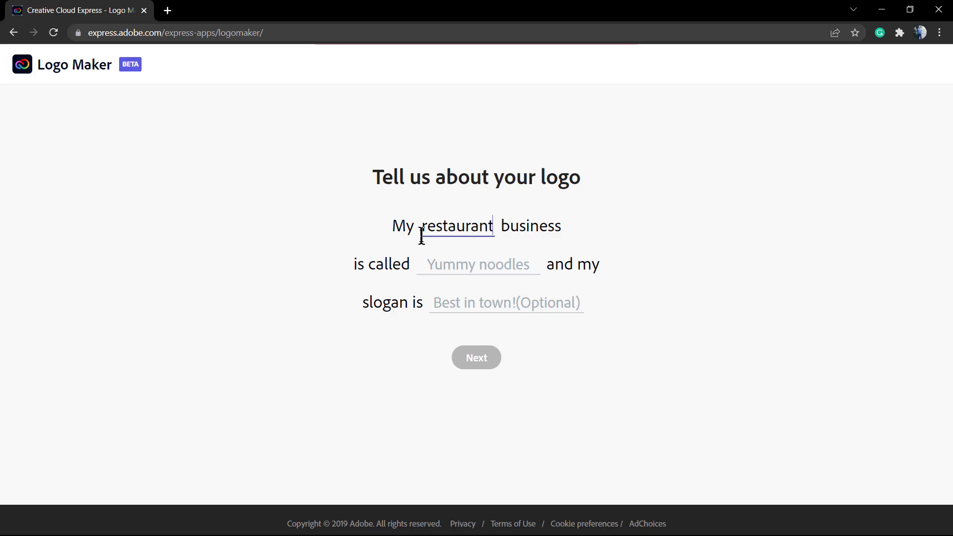
# Enter the name 'Super Food' and slogan 'The good part of your day', then continue
pyautogui.click(457, 266)
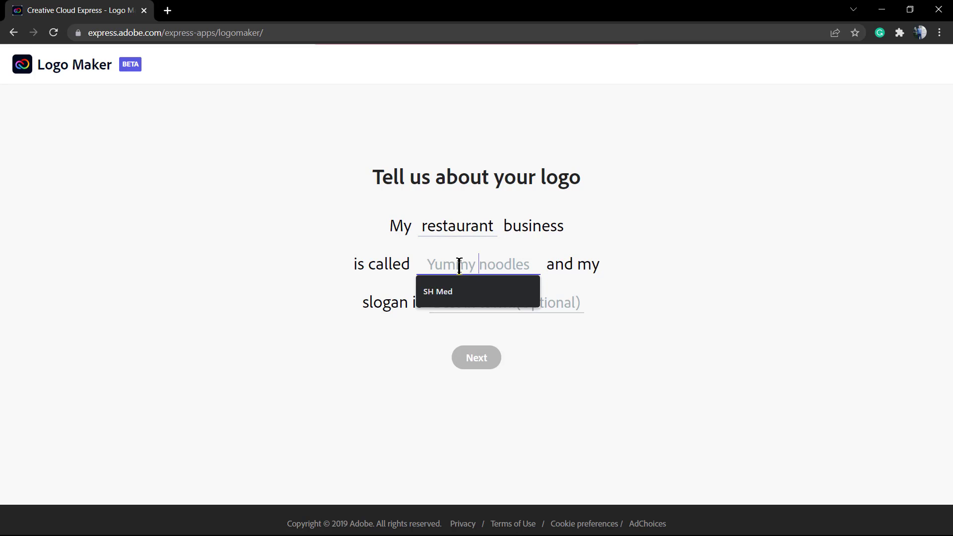
pyautogui.write('Supe')
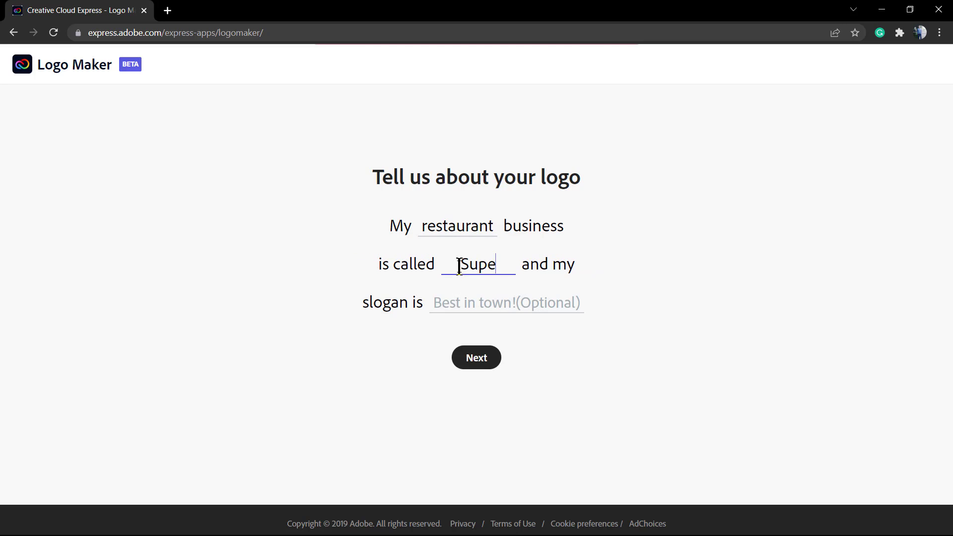
pyautogui.write('r Food')
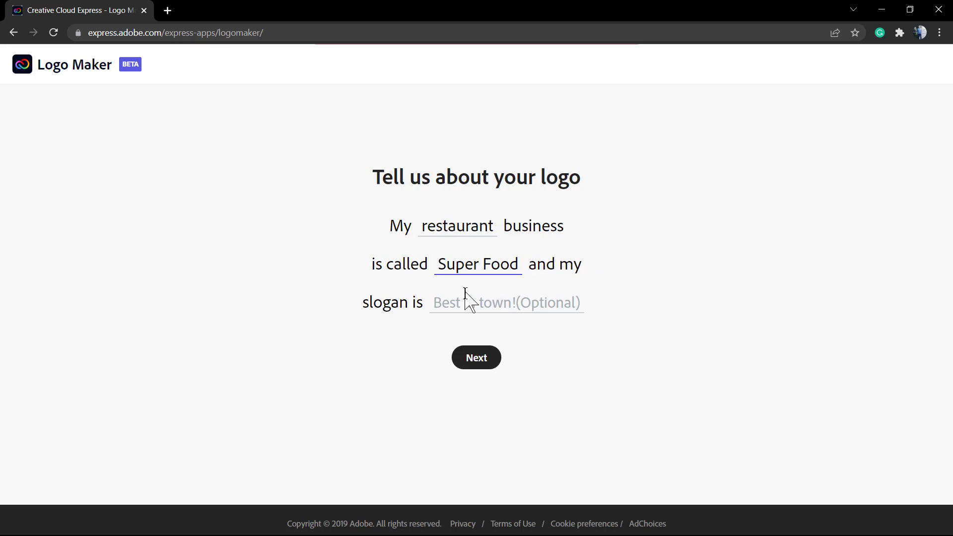
pyautogui.click(457, 296)
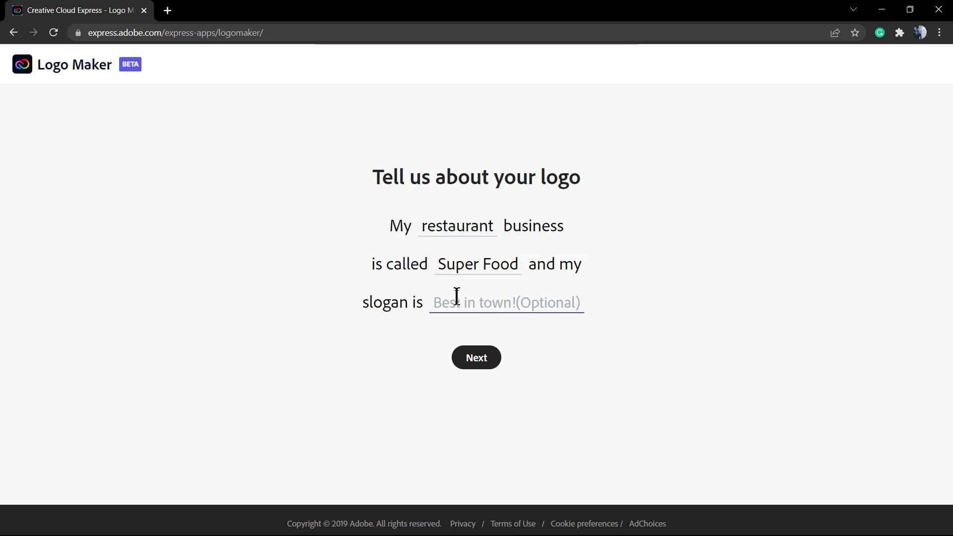
pyautogui.write('B')
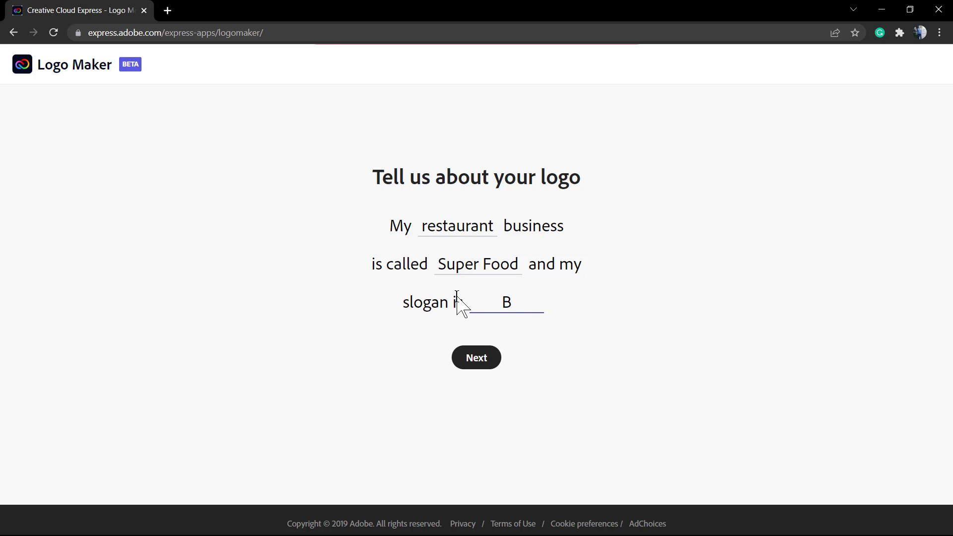
pyautogui.write('urger')
pyautogui.press('BackSpace')
pyautogui.press('BackSpace')
pyautogui.press('BackSpace')
pyautogui.press('BackSpace')
pyautogui.press('BackSpace')
pyautogui.press('BackSpace')
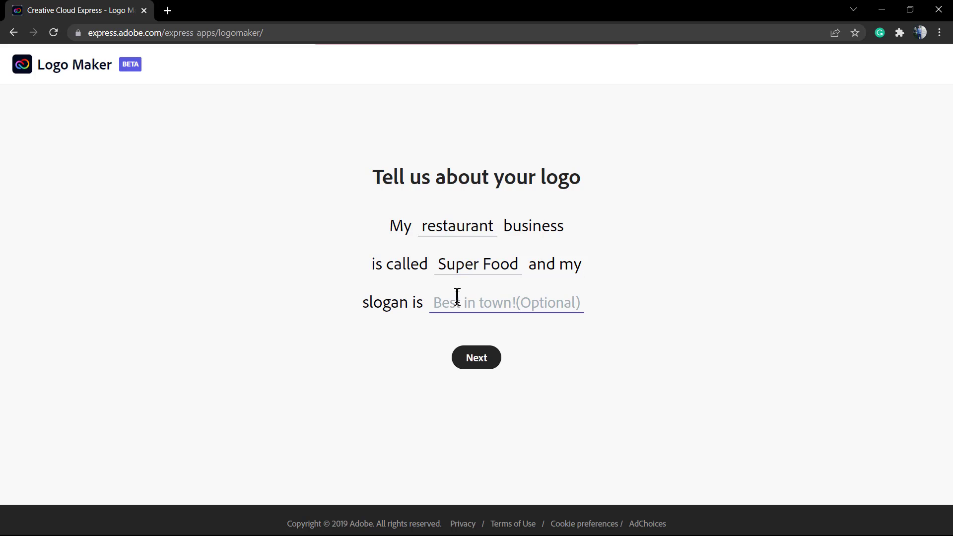
pyautogui.write('The good ')
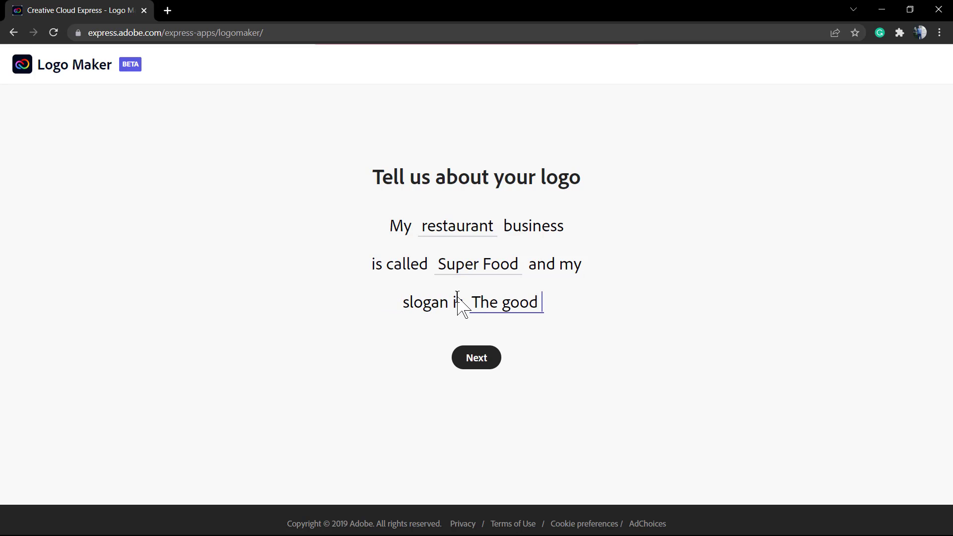
pyautogui.write('part of your')
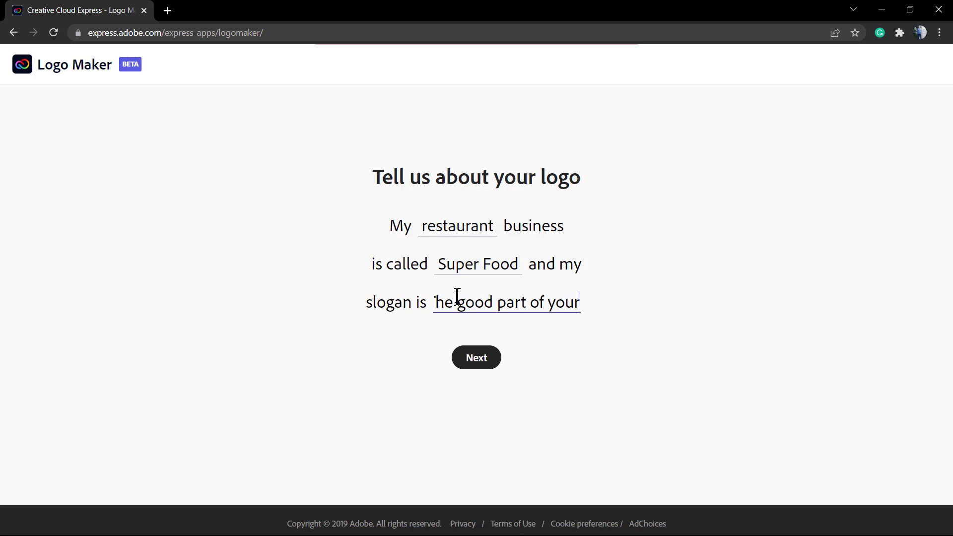
pyautogui.write(' day')
pyautogui.click(476, 357)
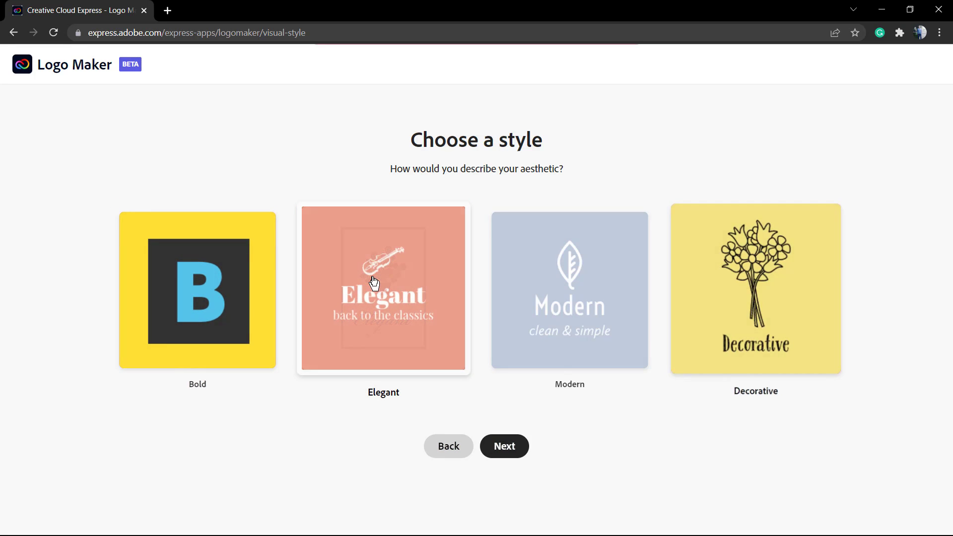
# Choose the Elegant logo style and continue to icon selection
pyautogui.click(373, 282)
pyautogui.click(509, 445)
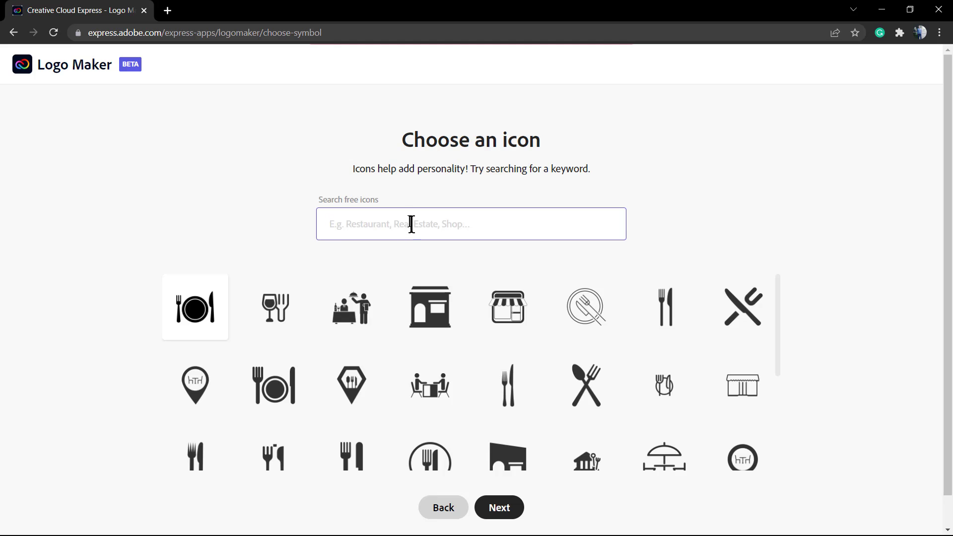
# Browse the restaurant icons, try and clear an 'sh' icon search, and briefly revisit the style step
pyautogui.scroll(-3, 645, 317)
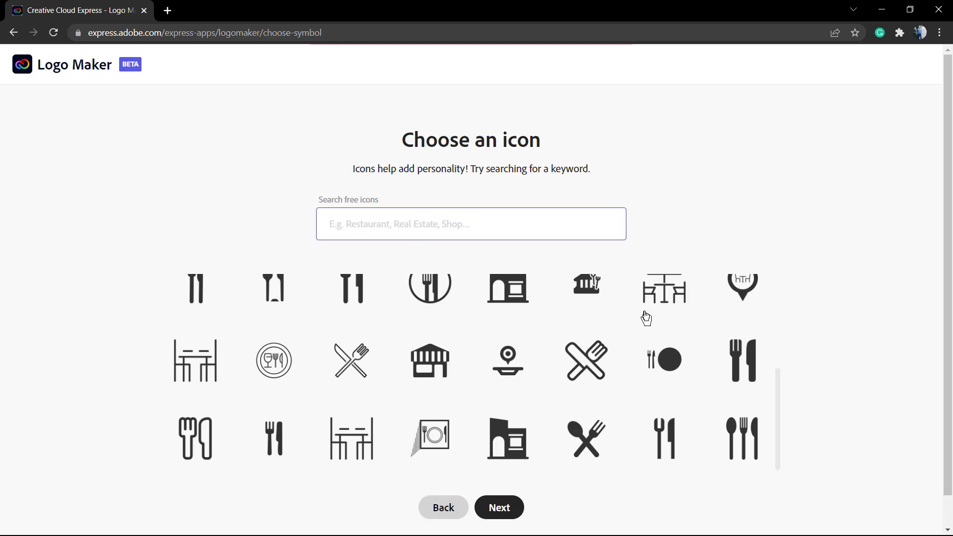
pyautogui.scroll(3, 546, 292)
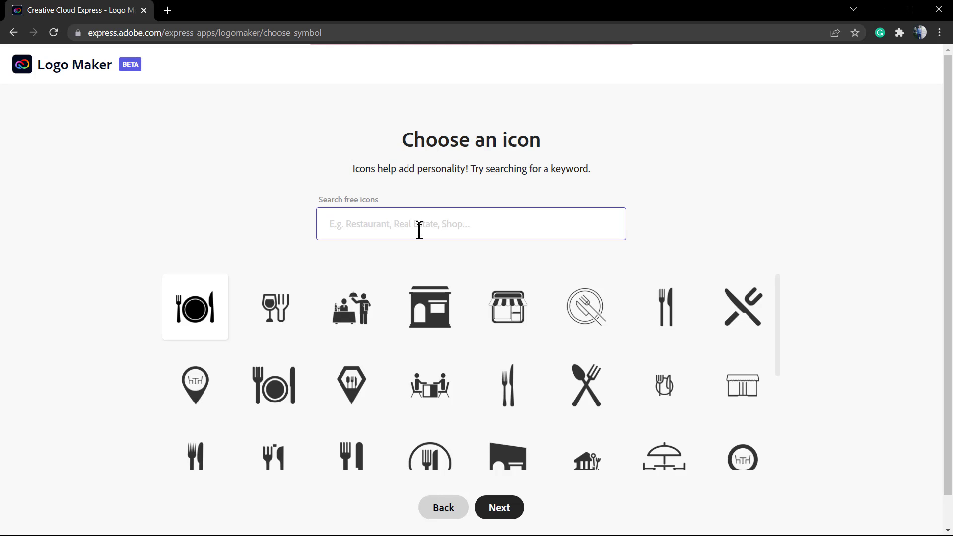
pyautogui.write('shop')
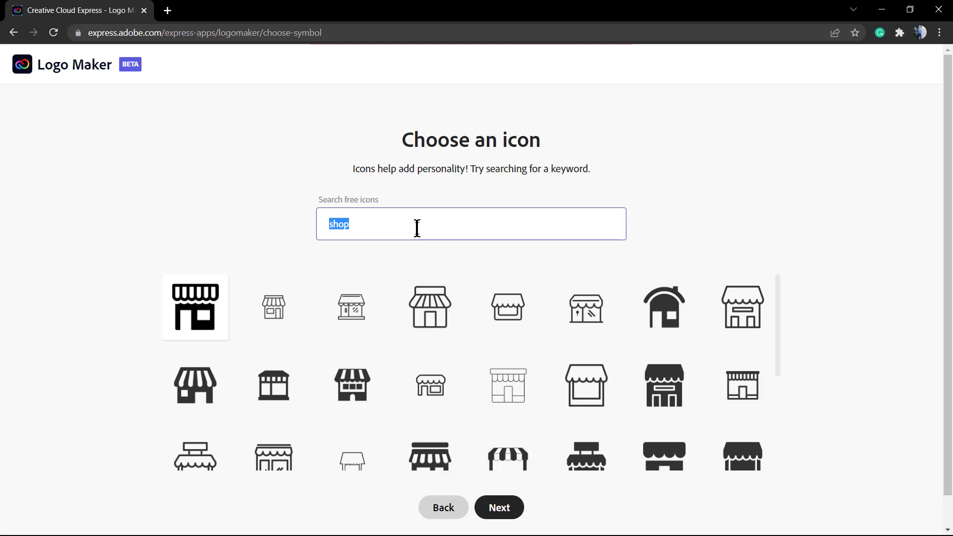
pyautogui.press('BackSpace')
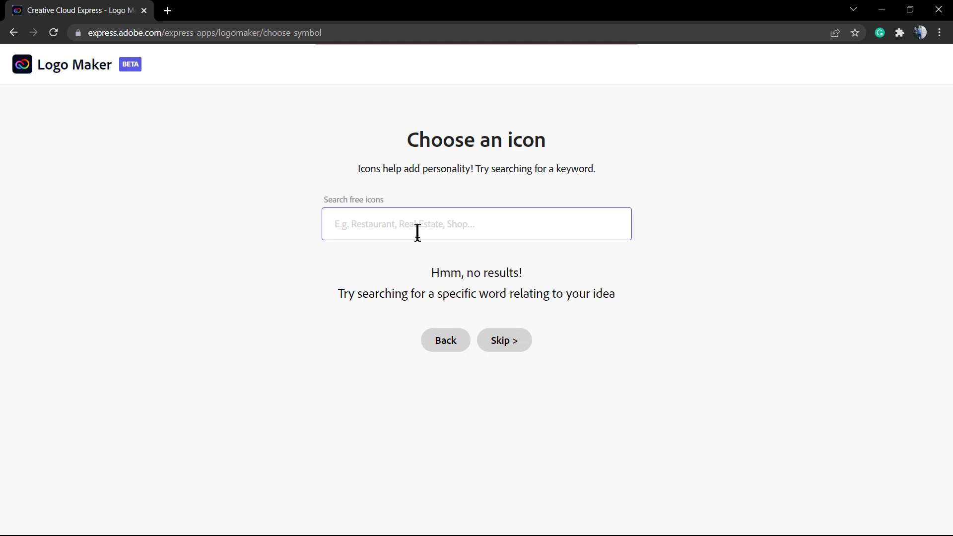
pyautogui.click(432, 339)
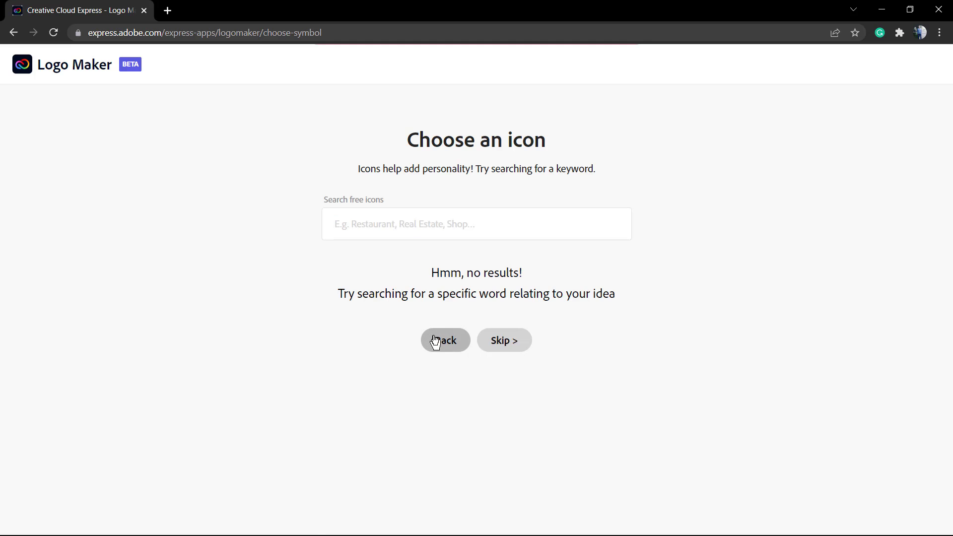
pyautogui.click(511, 449)
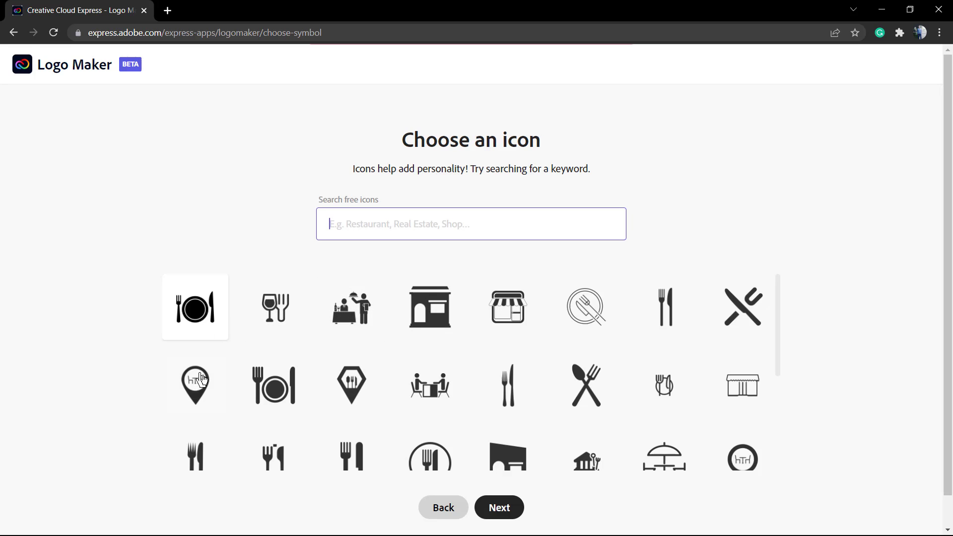
# Scroll the icon grid and generate the Super Food logo designs with the chosen icon
pyautogui.scroll(-3, 292, 365)
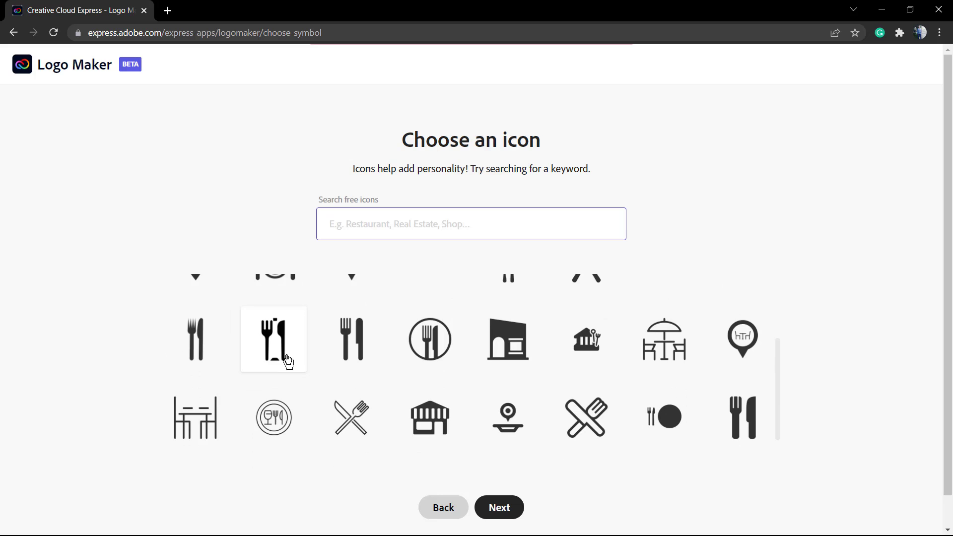
pyautogui.scroll(-1, 288, 362)
pyautogui.scroll(1, 418, 397)
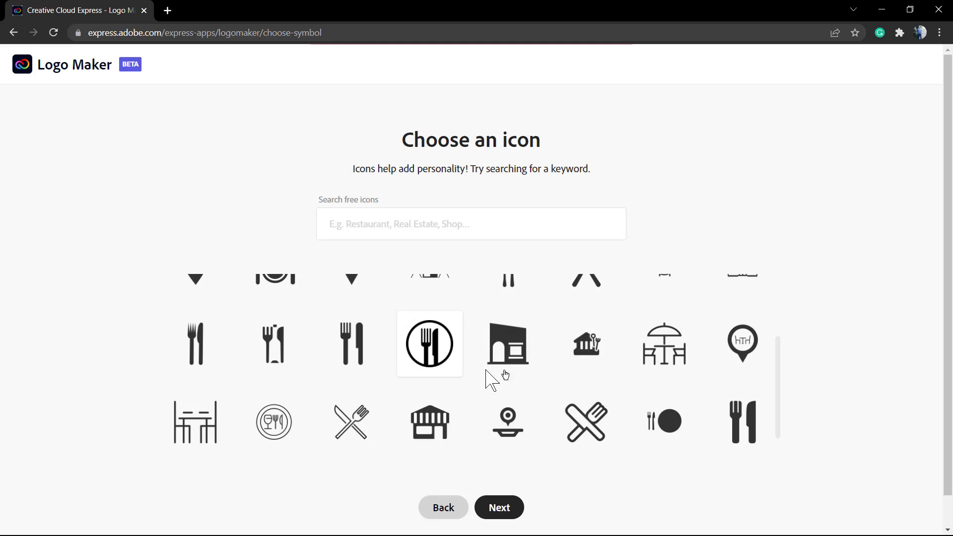
pyautogui.scroll(-1, 644, 377)
pyautogui.scroll(-2, 657, 386)
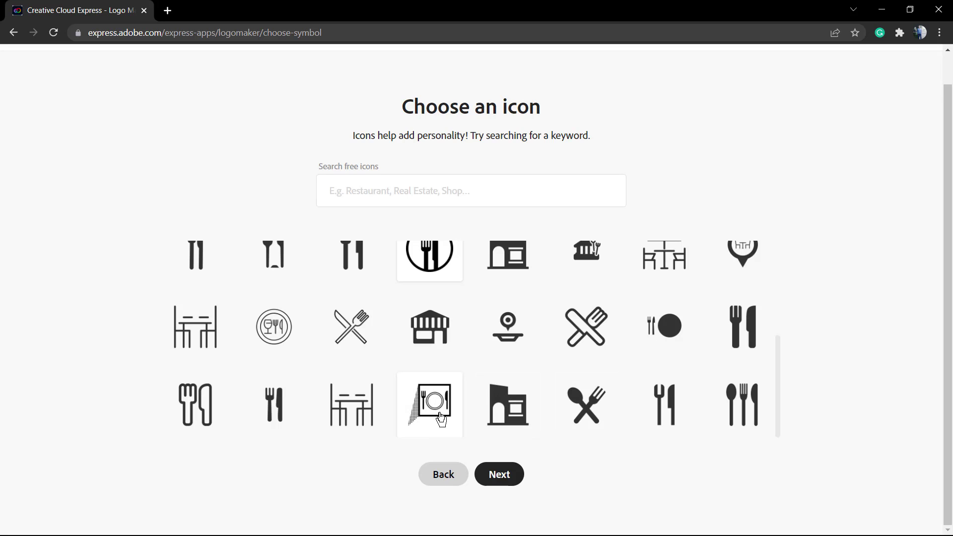
pyautogui.click(496, 475)
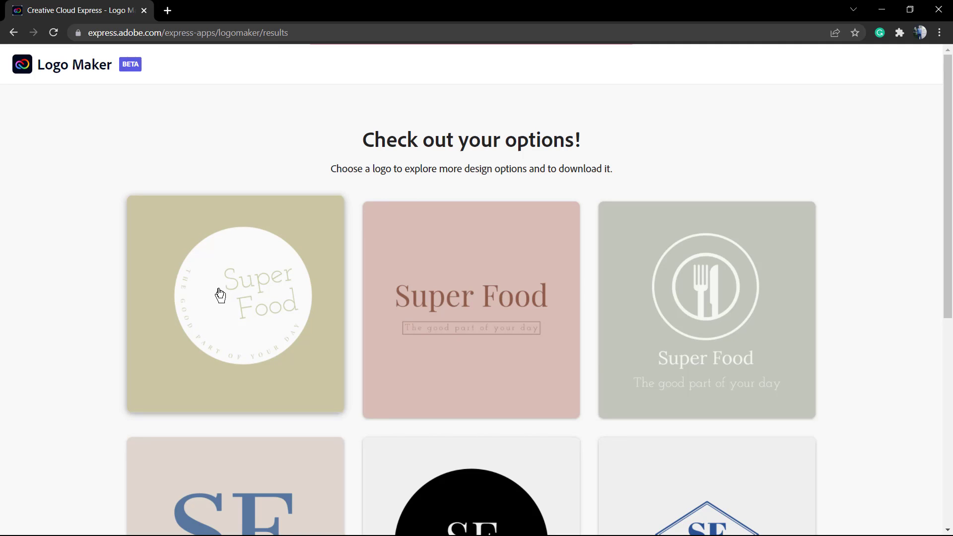
# Scroll through the Super Food results, reviewing SF monograms and fork-and-knife icon variants
pyautogui.scroll(-6, 666, 270)
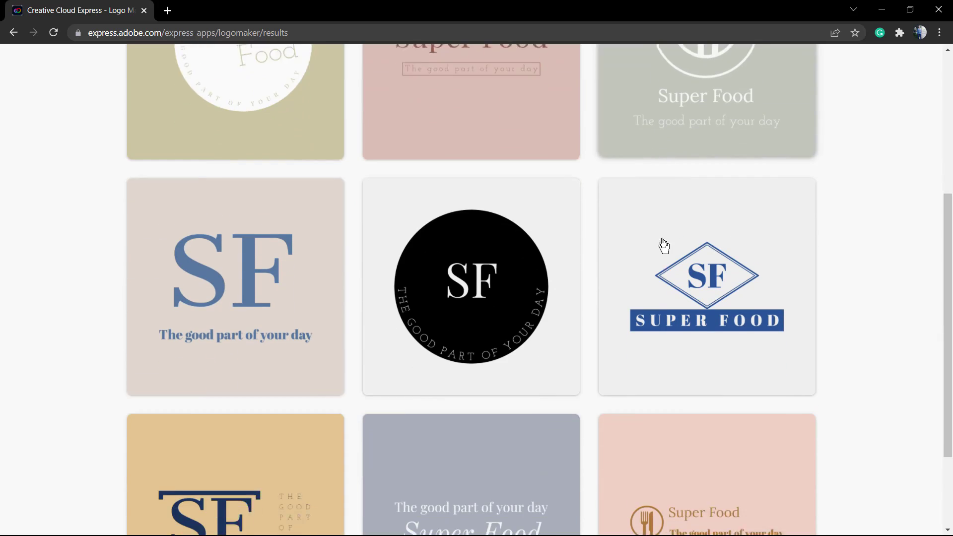
pyautogui.scroll(2, 495, 230)
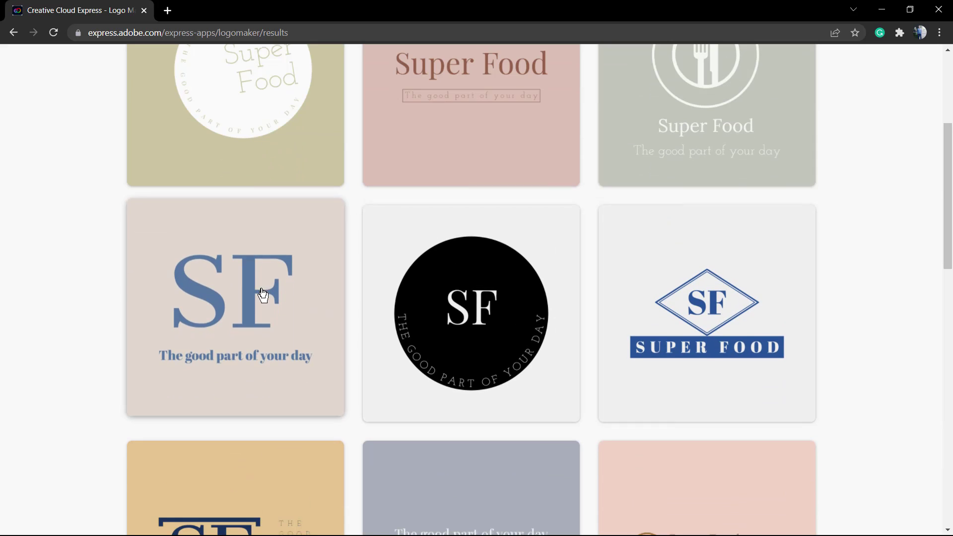
pyautogui.scroll(-4, 255, 297)
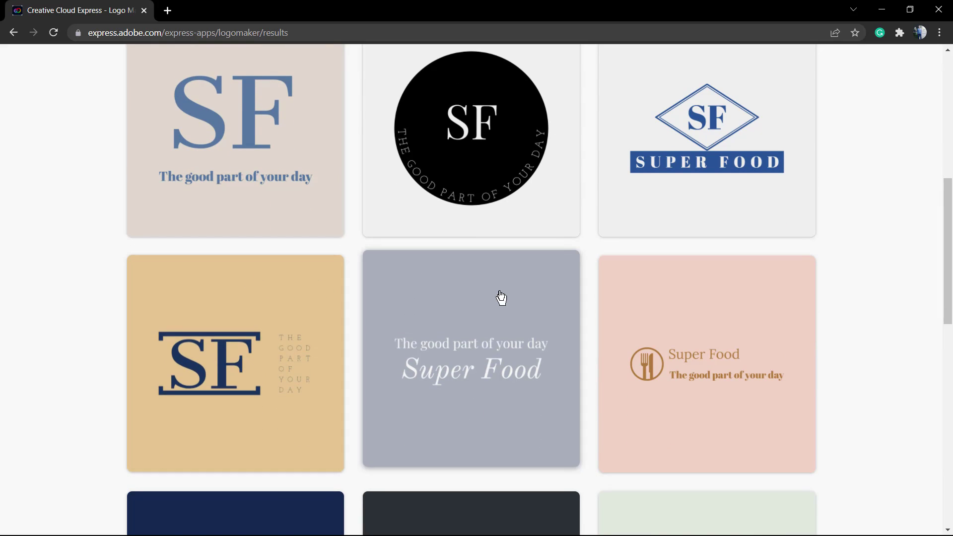
pyautogui.scroll(-2, 427, 311)
pyautogui.scroll(-5, 270, 341)
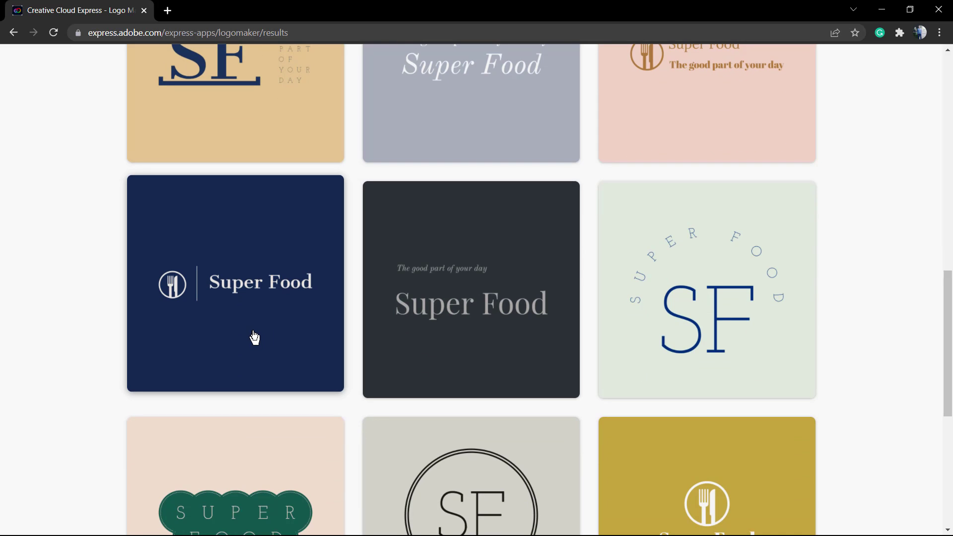
pyautogui.scroll(-5, 254, 337)
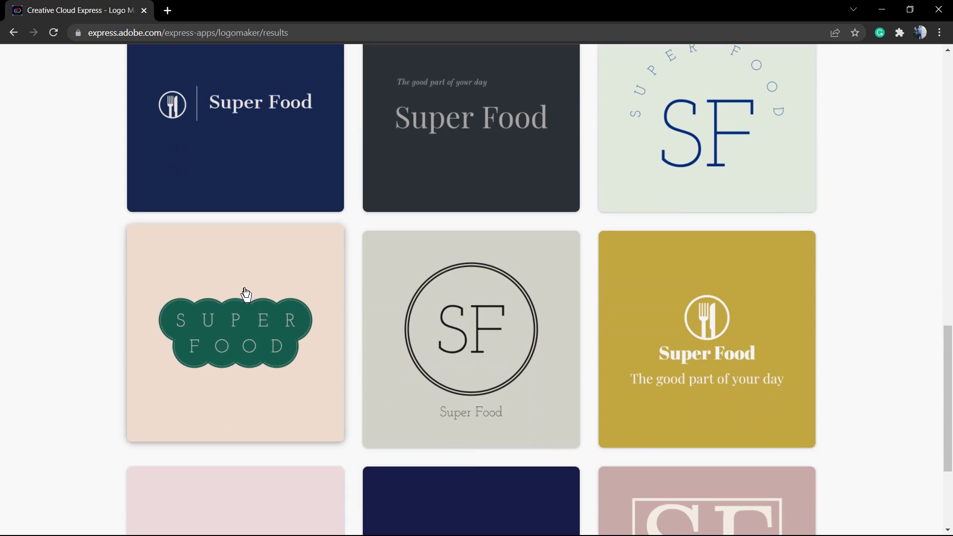
pyautogui.scroll(-3, 303, 299)
pyautogui.scroll(-6, 296, 297)
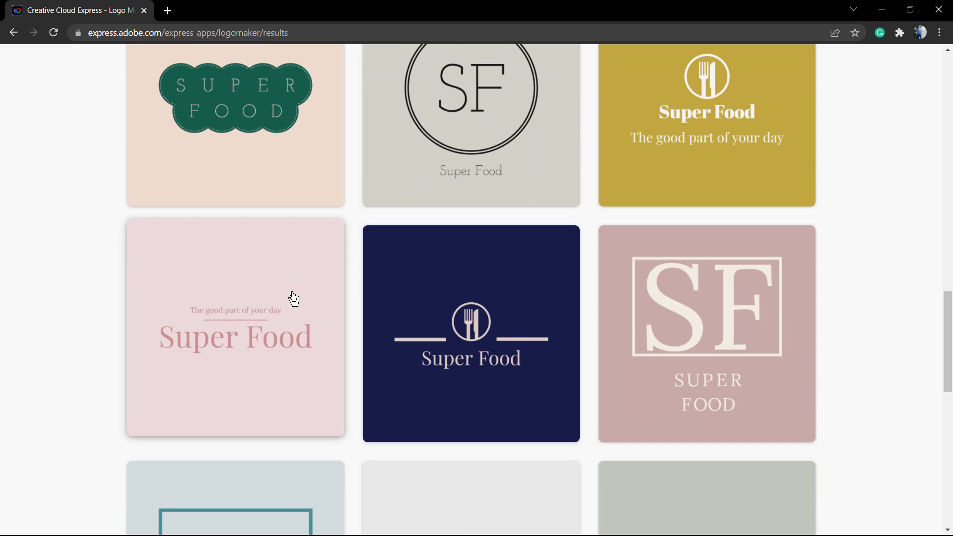
pyautogui.scroll(-4, 283, 308)
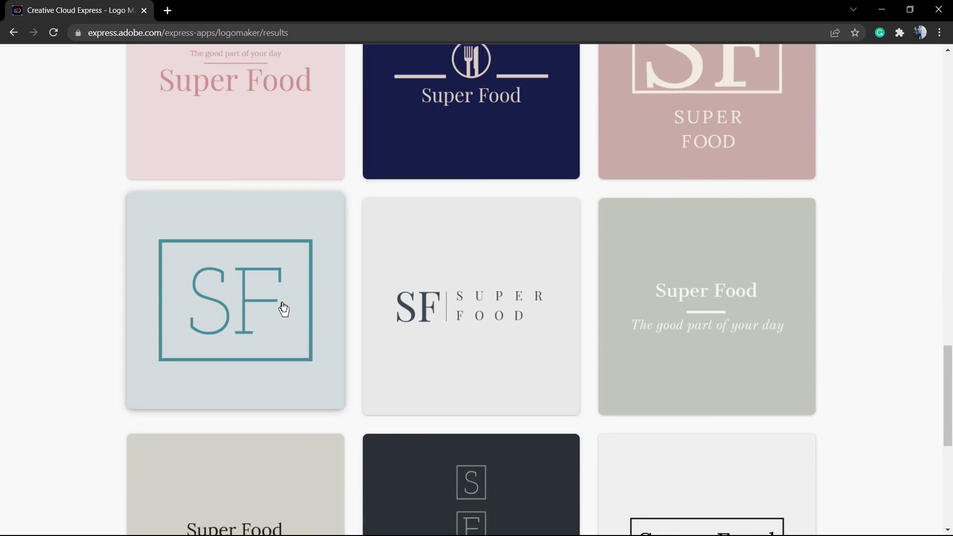
pyautogui.scroll(-4, 279, 302)
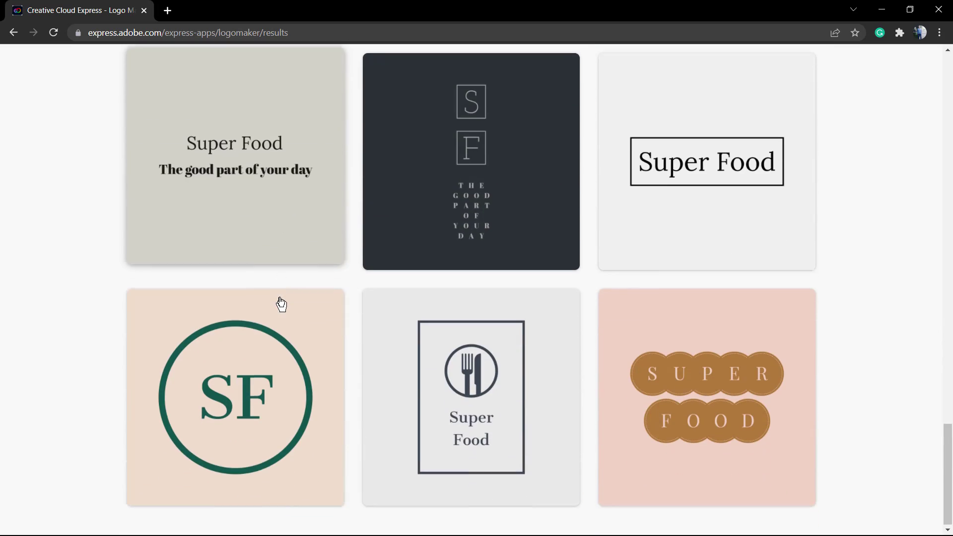
pyautogui.scroll(-2, 278, 302)
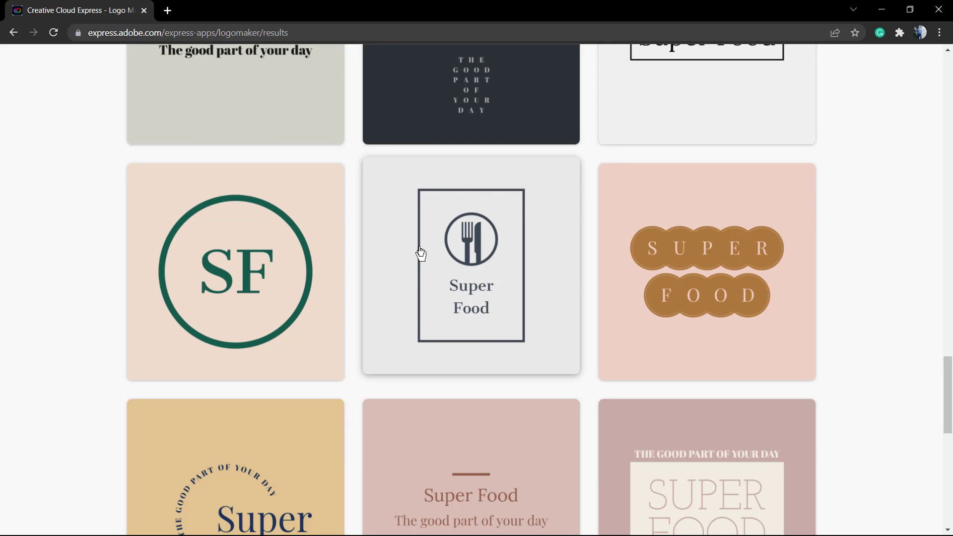
pyautogui.scroll(-2, 418, 253)
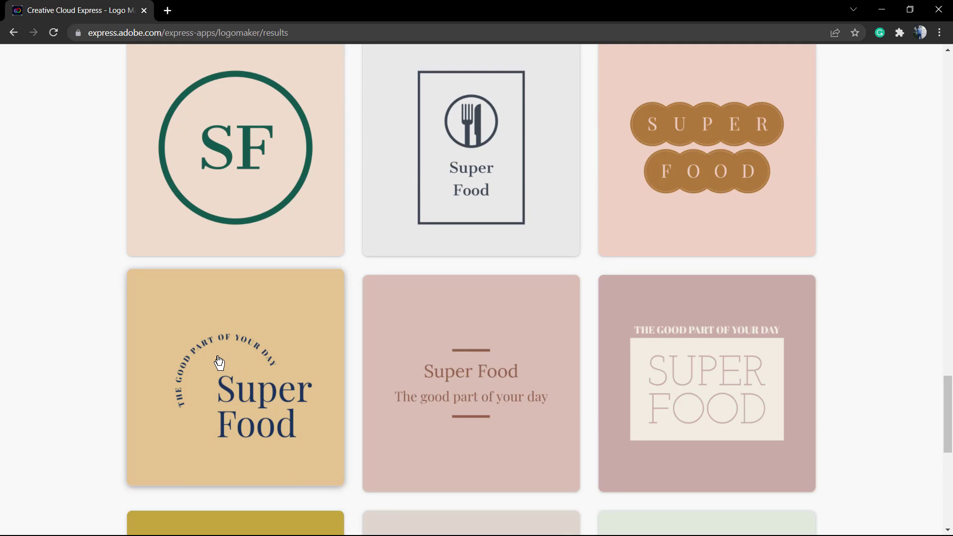
pyautogui.scroll(-5, 219, 362)
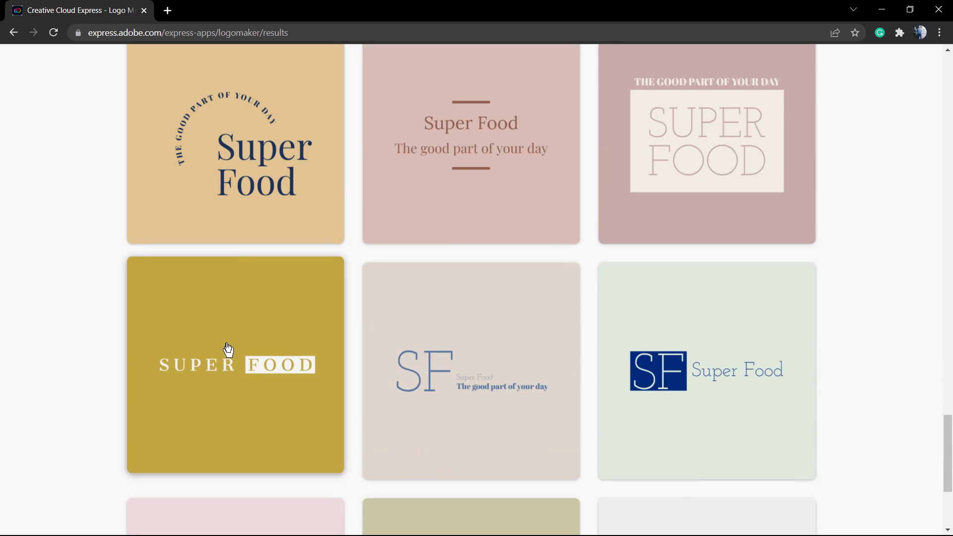
pyautogui.scroll(-4, 318, 303)
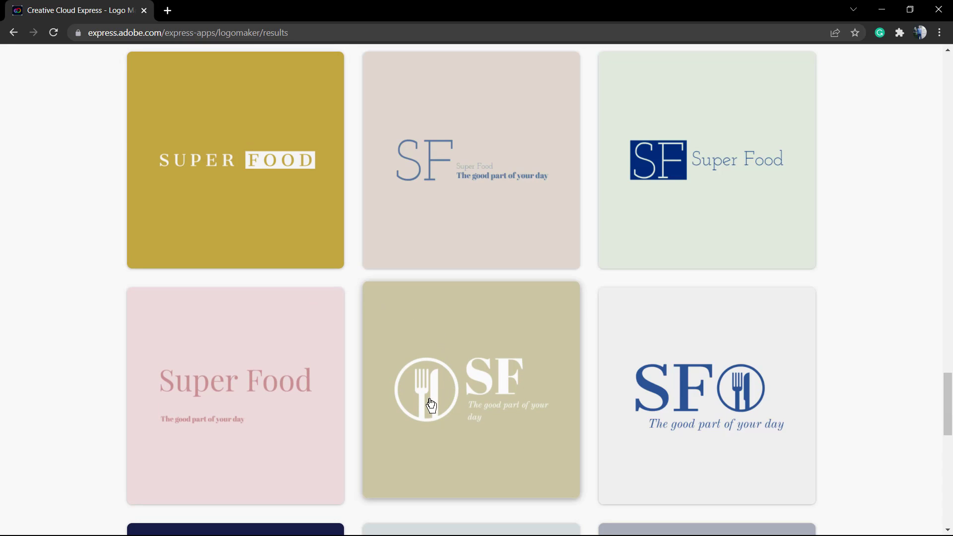
# Pick the blue SF fork-and-knife logo and cycle its colours to cream on navy
pyautogui.click(668, 372)
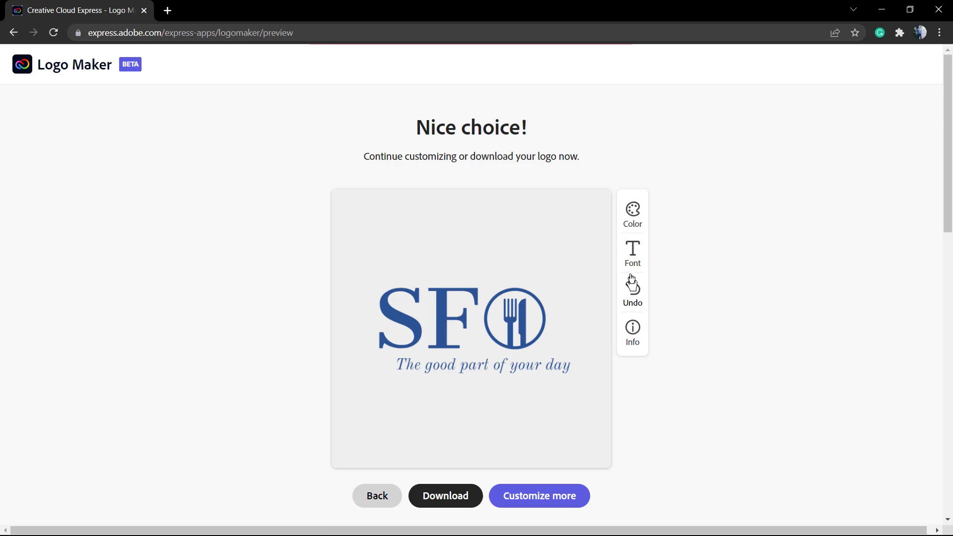
pyautogui.click(624, 221)
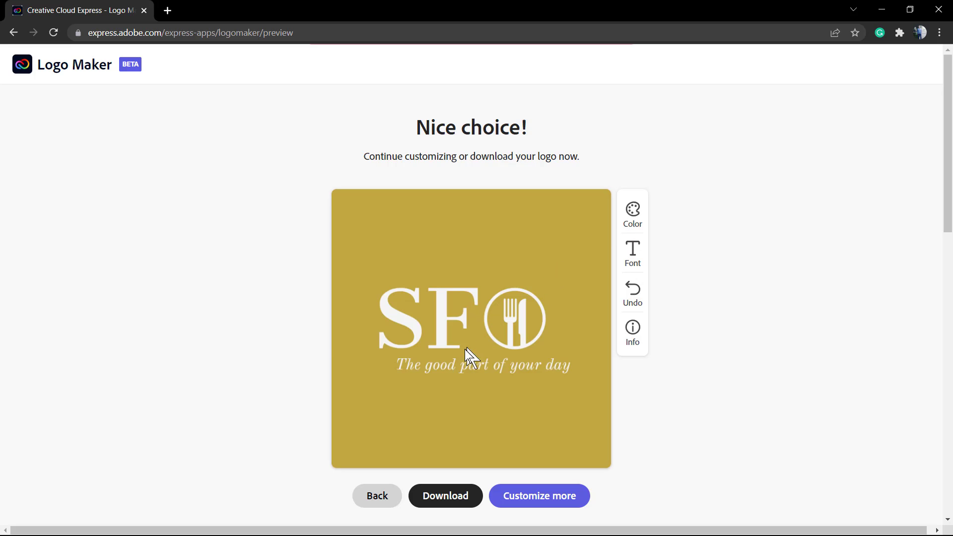
pyautogui.click(634, 208)
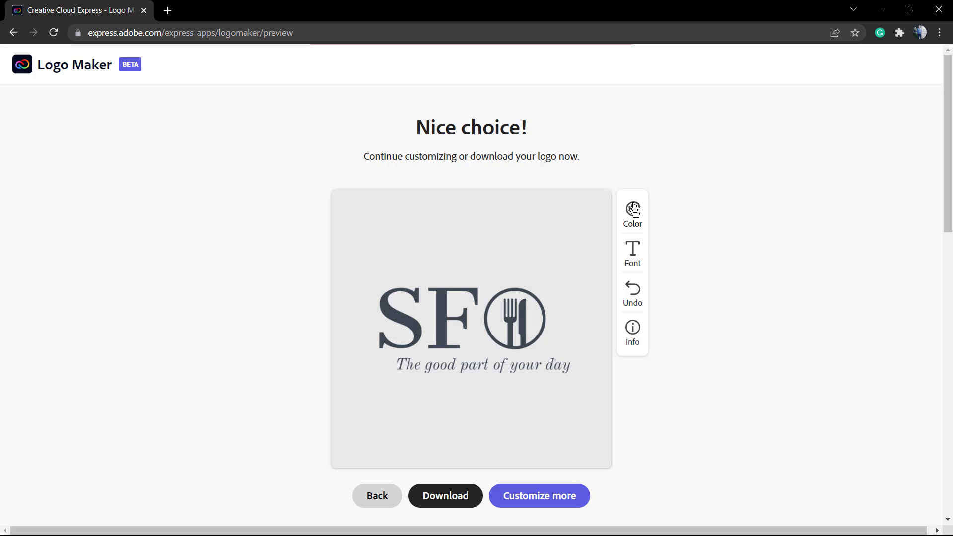
pyautogui.click(635, 209)
pyautogui.click(634, 209)
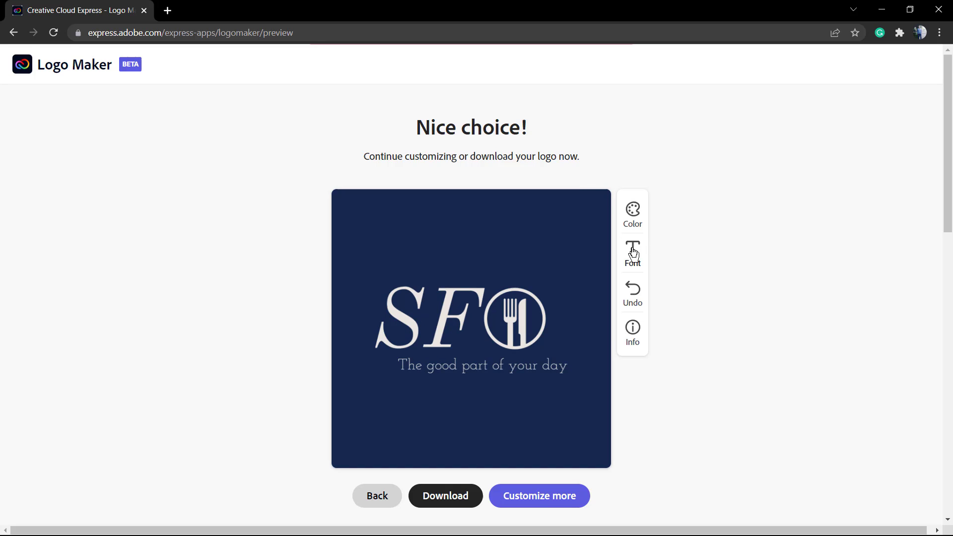
# Cycle the fonts to heavy bold serif SF lettering with an upright tagline
pyautogui.click(633, 253)
pyautogui.click(633, 253)
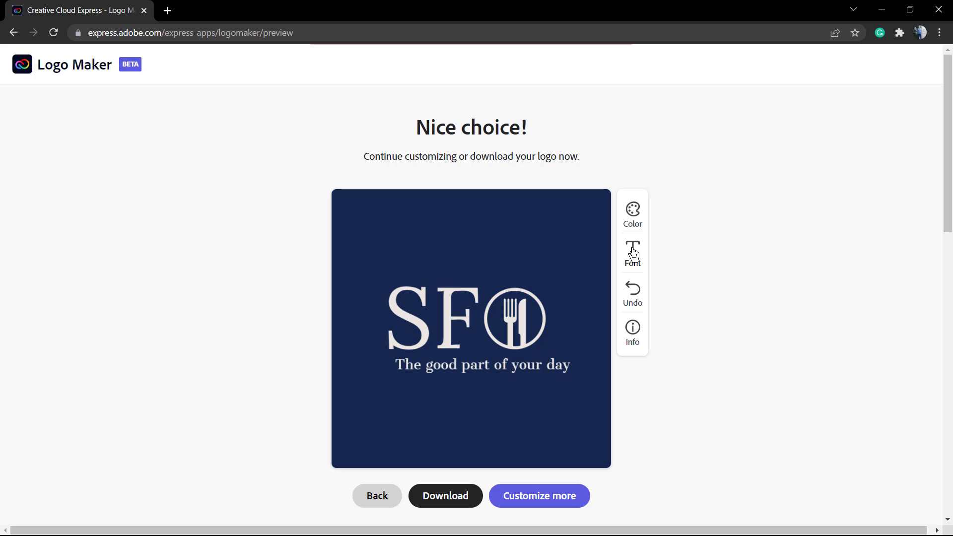
pyautogui.click(633, 253)
pyautogui.click(633, 253)
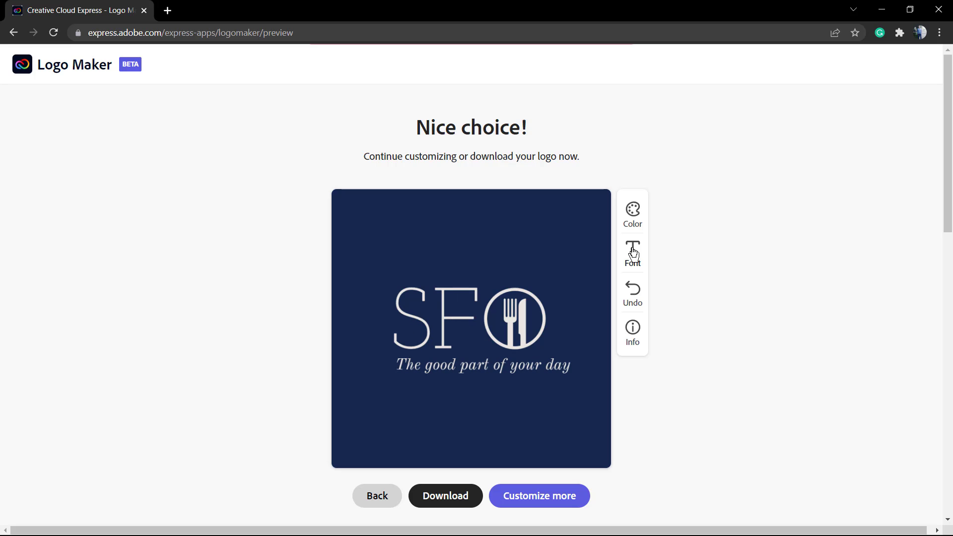
pyautogui.click(633, 253)
pyautogui.rightClick(633, 253)
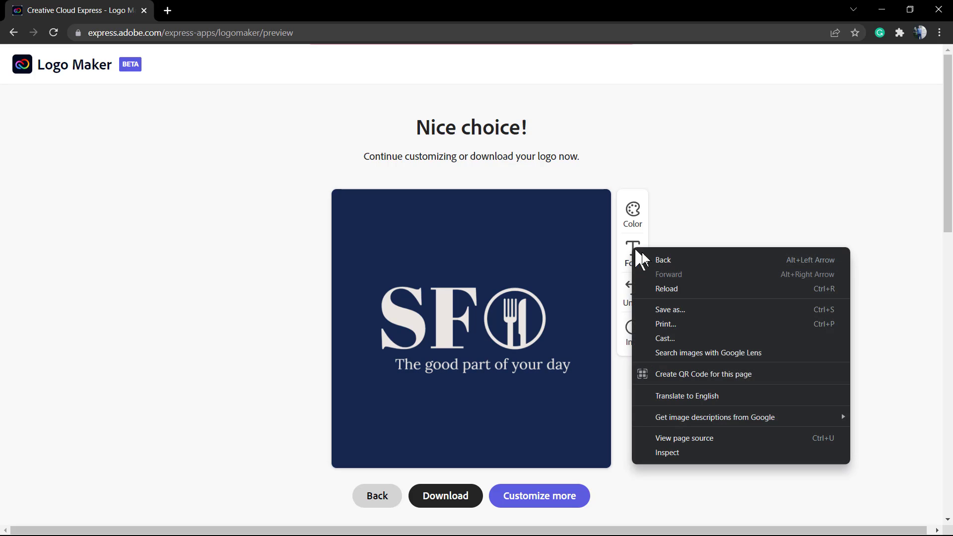
pyautogui.click(691, 228)
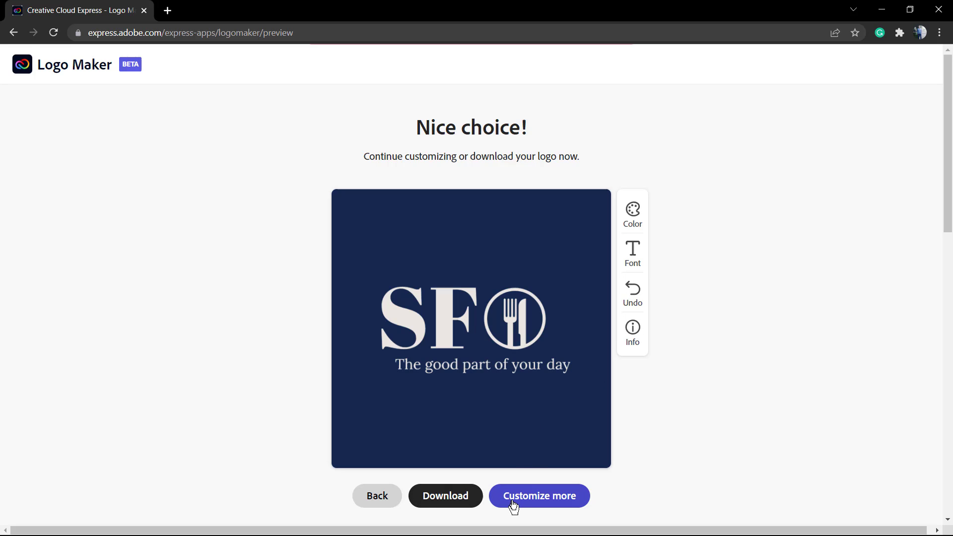
# Send the navy SF logo to the full Express editor via Customize more
pyautogui.click(513, 505)
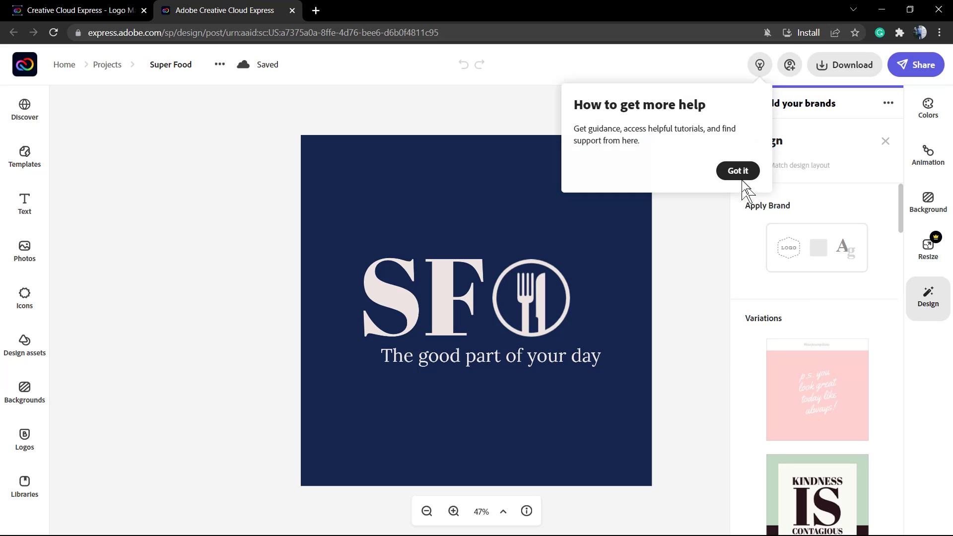
# Dismiss the help tip and bring up the Backgrounds library (Space, Seasonal, Geometric, Organic) via Templates
pyautogui.click(738, 171)
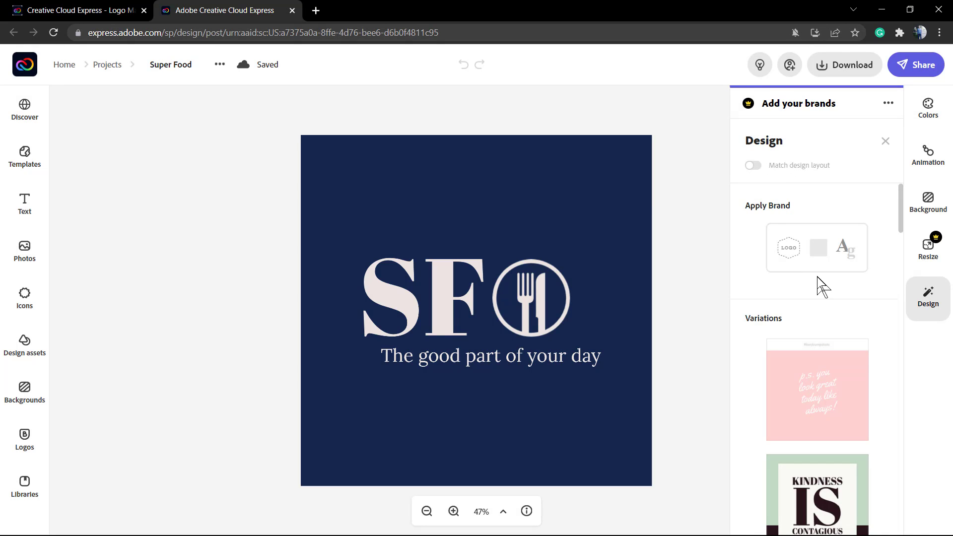
pyautogui.scroll(-5, 796, 396)
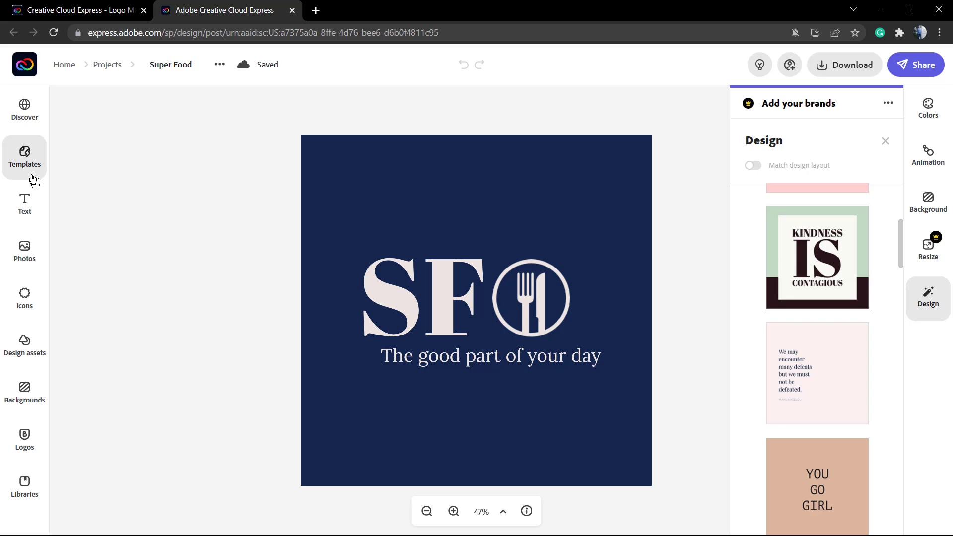
pyautogui.click(30, 149)
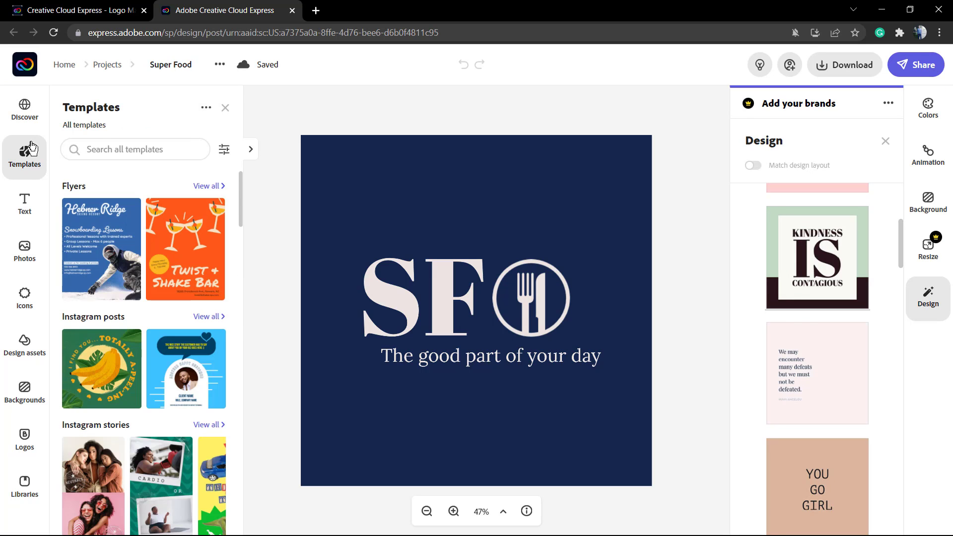
pyautogui.scroll(-8, 133, 362)
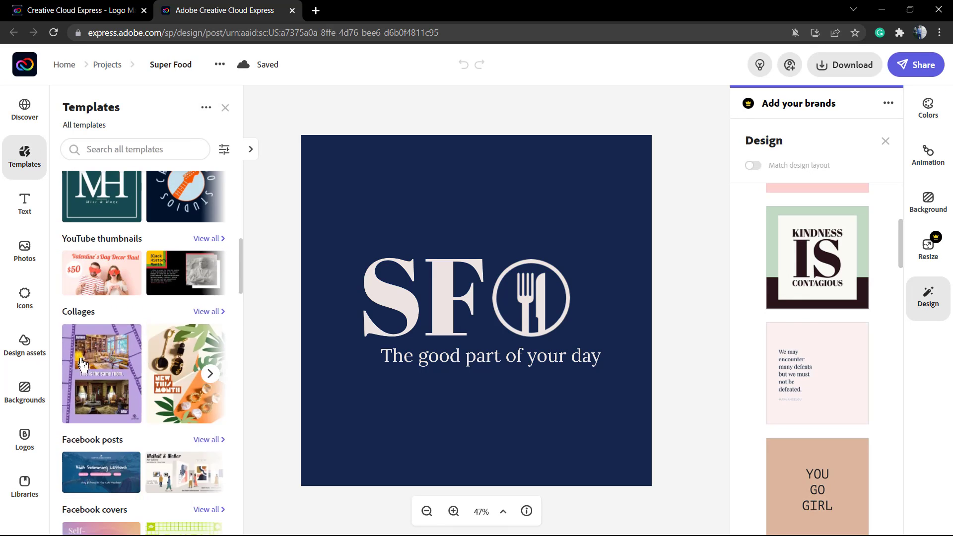
pyautogui.click(29, 395)
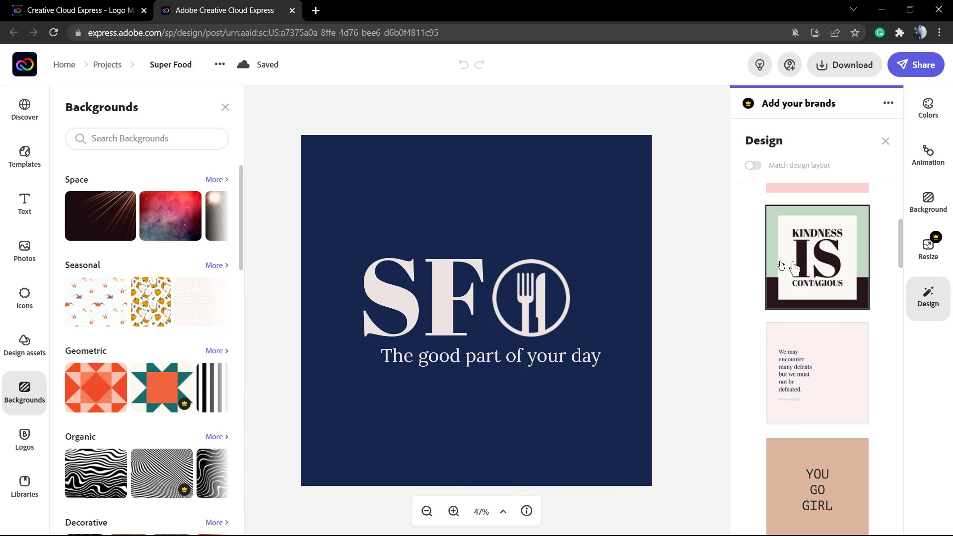
pyautogui.scroll(-15, 818, 252)
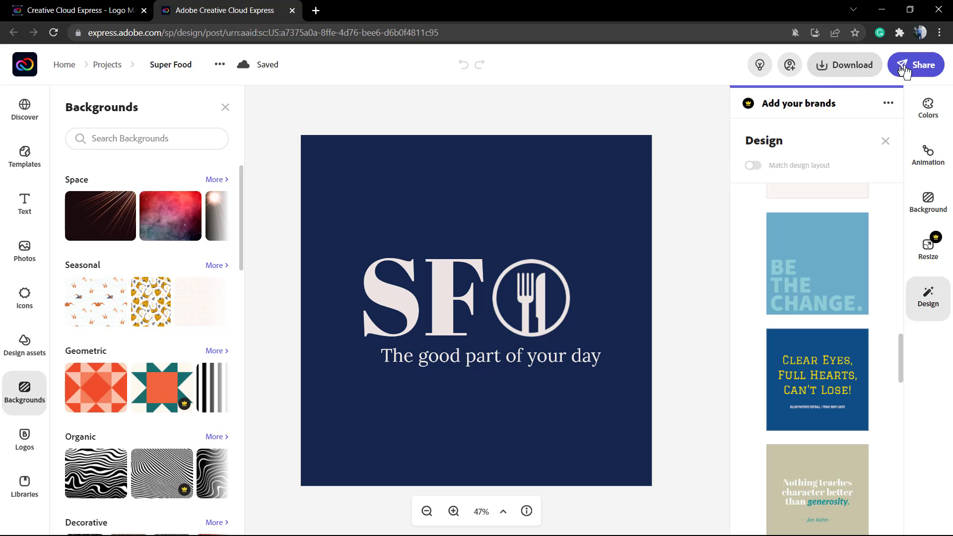
# Download Super Food.png with a transparent background, then keep editing
pyautogui.click(848, 73)
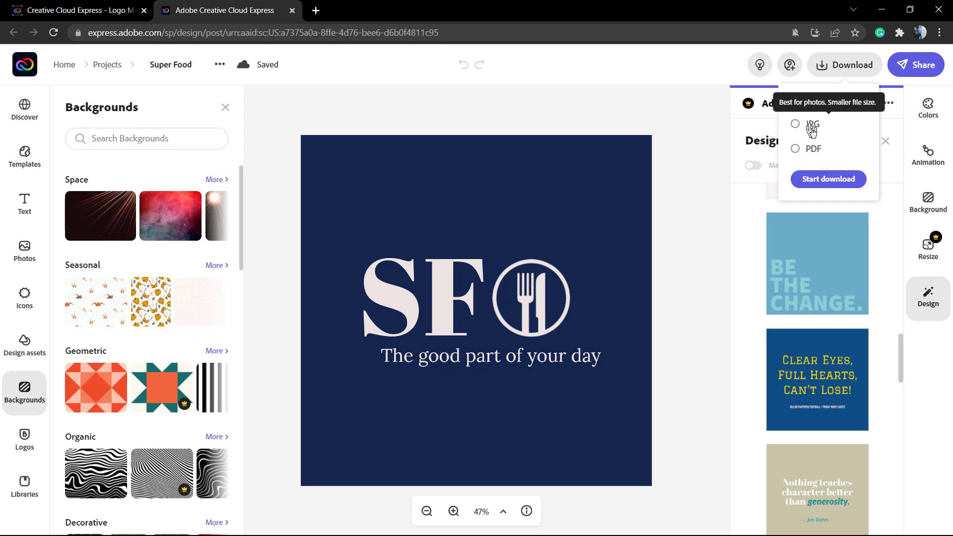
pyautogui.click(828, 179)
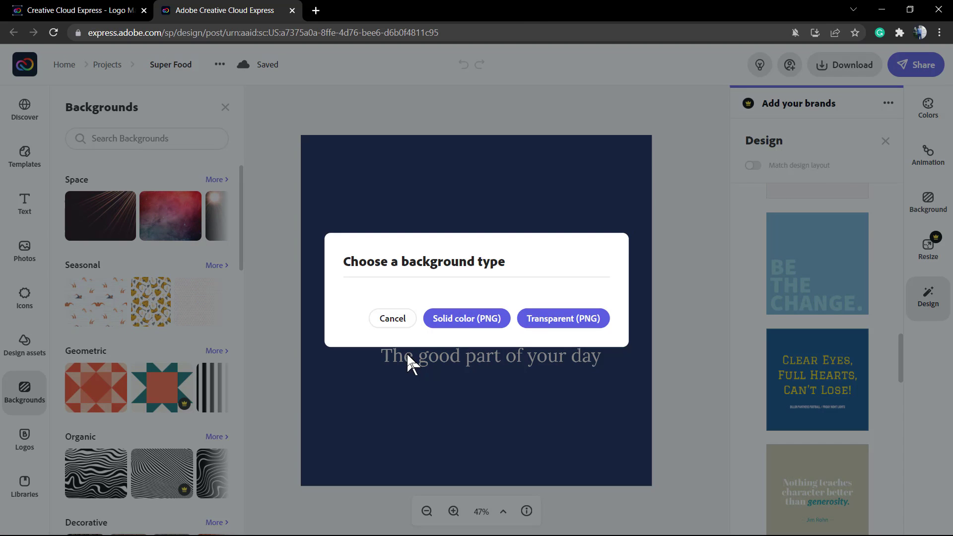
pyautogui.click(549, 320)
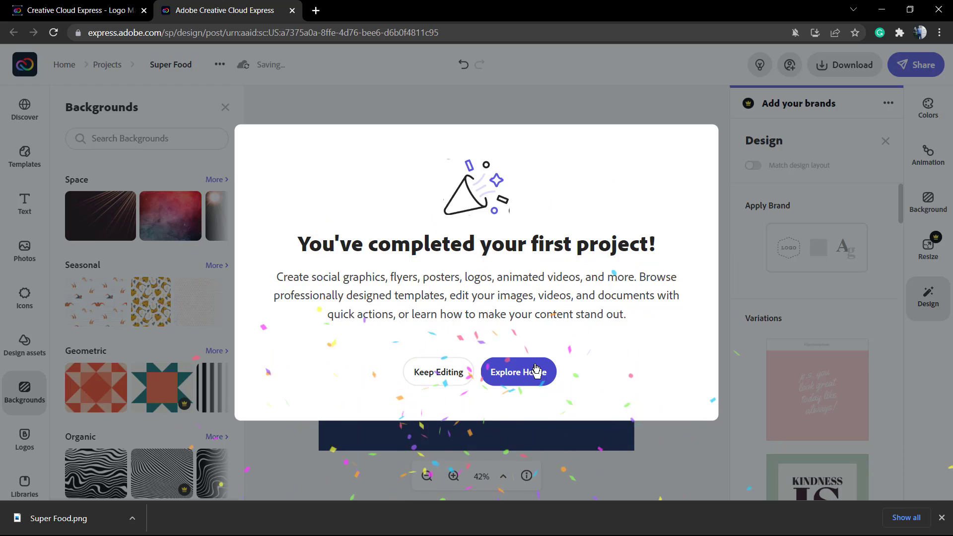
pyautogui.click(436, 373)
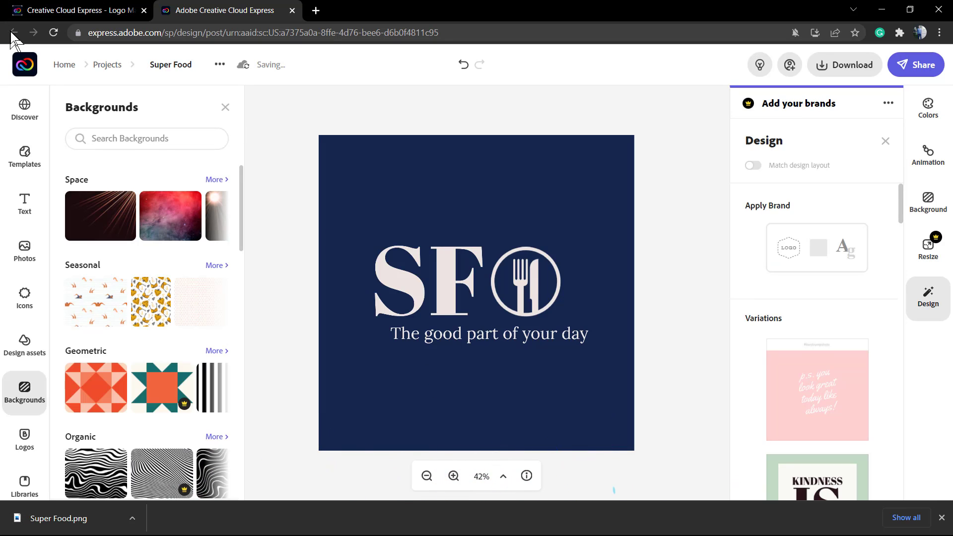
# Return to the Logo Maker tab and get past the logo-saved message
pyautogui.click(111, 10)
pyautogui.click(478, 296)
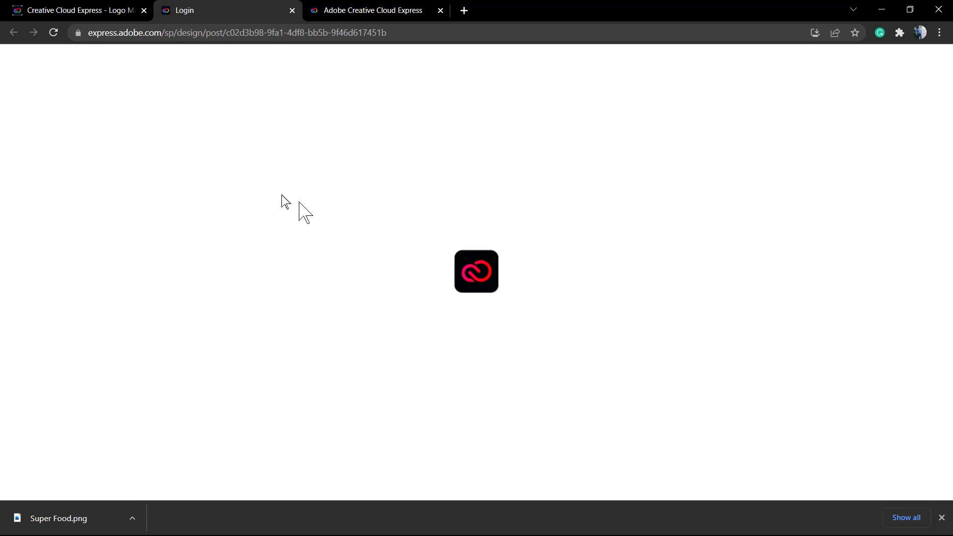
pyautogui.click(100, 8)
pyautogui.scroll(-5, 692, 290)
pyautogui.scroll(4, 635, 253)
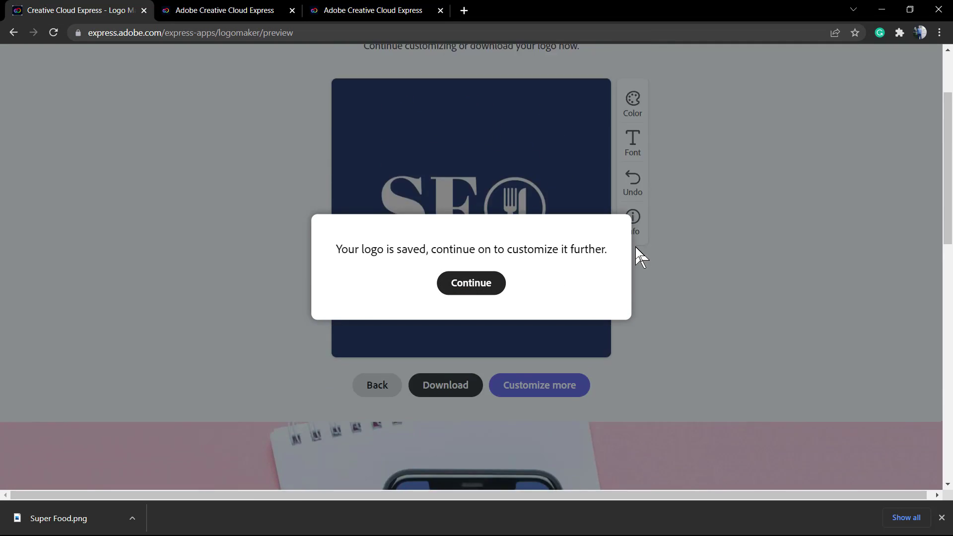
pyautogui.scroll(-1, 566, 247)
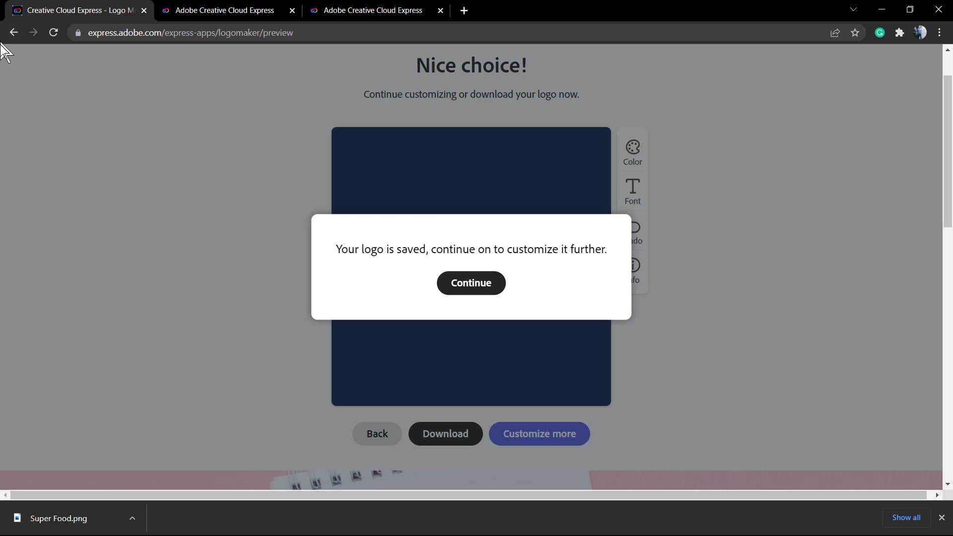
# From the generated options, select the green SF fork-and-knife logo and download its zip package
pyautogui.click(13, 33)
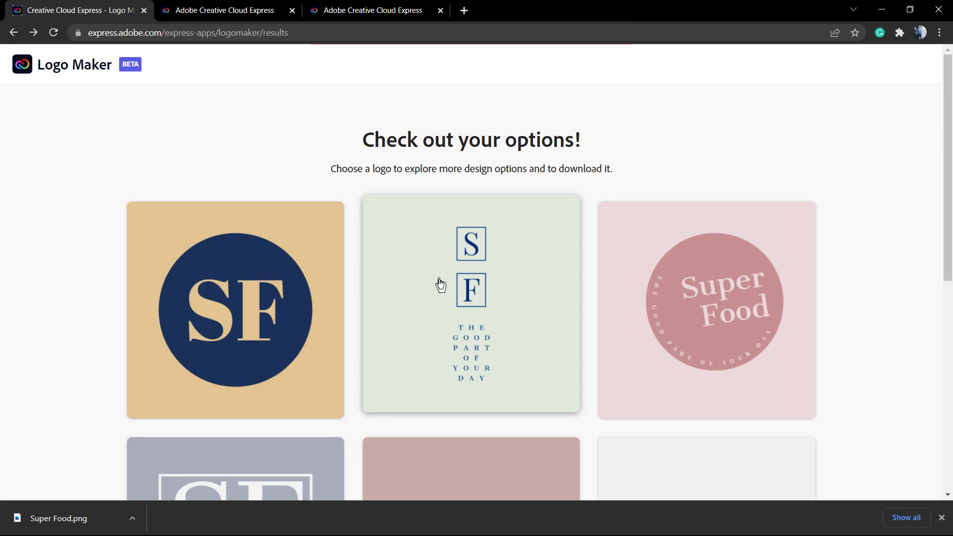
pyautogui.scroll(-9, 442, 282)
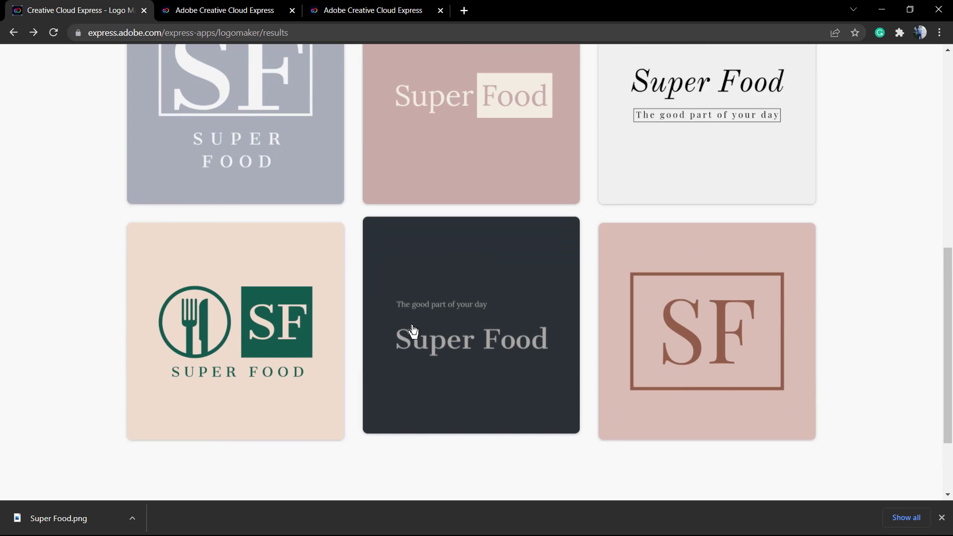
pyautogui.scroll(-3, 421, 323)
pyautogui.click(256, 190)
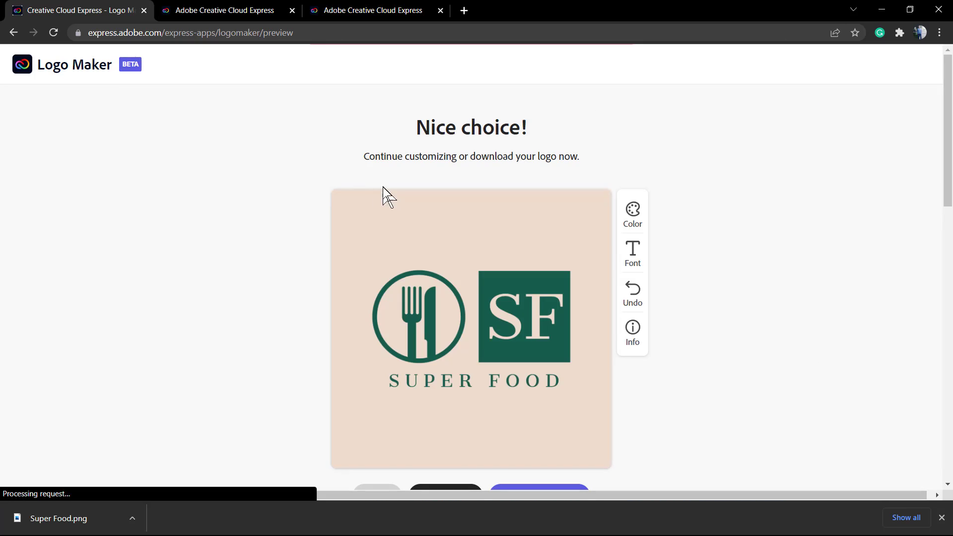
pyautogui.scroll(-4, 536, 253)
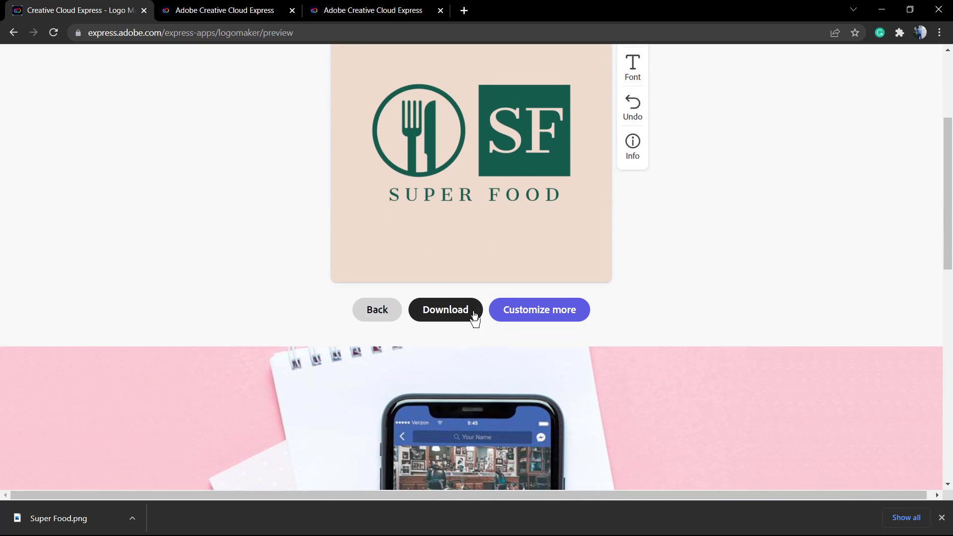
pyautogui.click(453, 311)
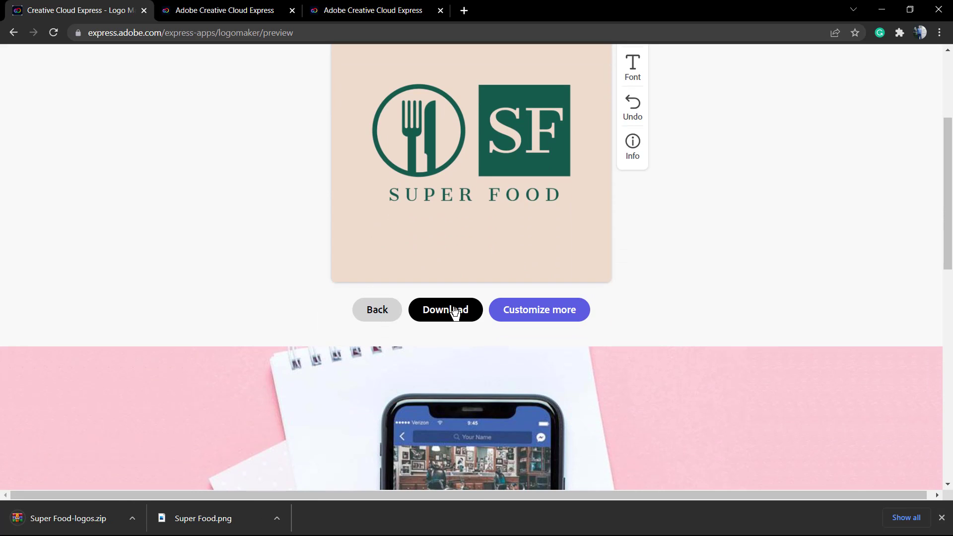
# Open Super Food-logos.zip in WinRAR and copy the four logo image files to the clipboard
pyautogui.click(98, 519)
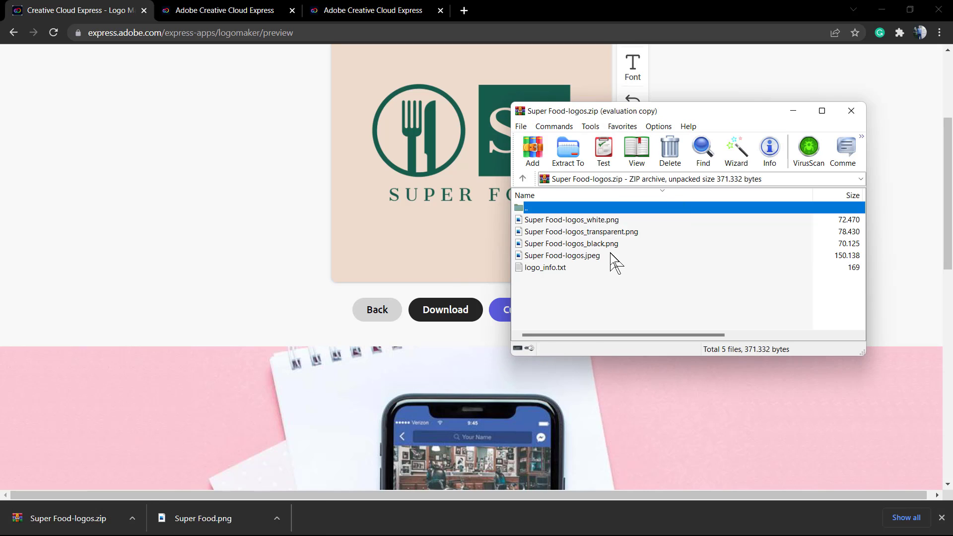
pyautogui.click(611, 255)
pyautogui.keyDown('shift'); pyautogui.click(607, 220); pyautogui.keyUp('shift')
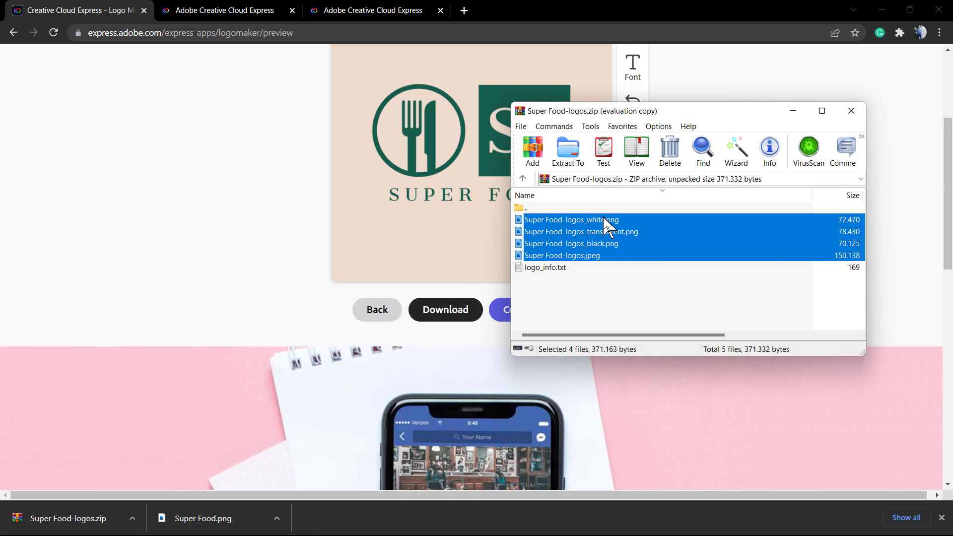
pyautogui.rightClick(604, 219)
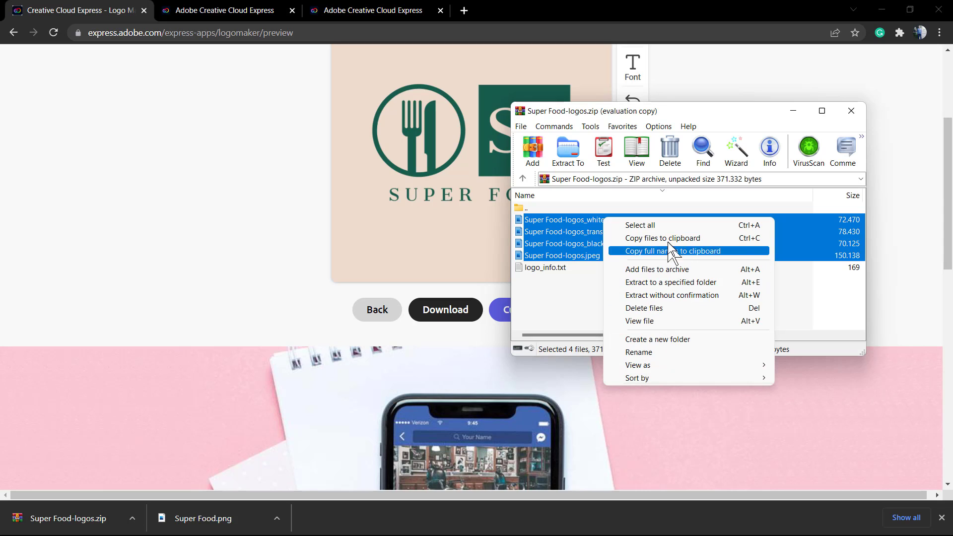
pyautogui.click(733, 242)
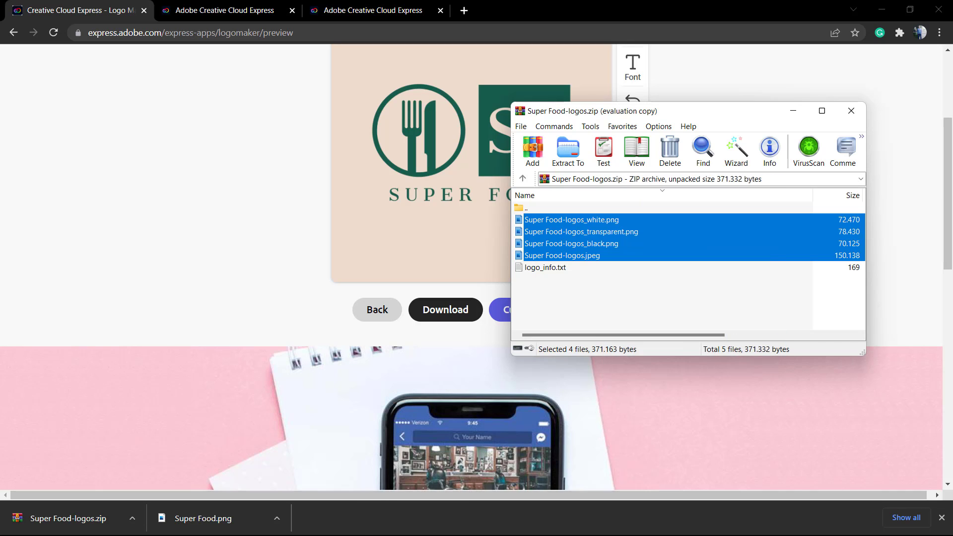
# Paste the four Super Food logo images into the Downloads folder, then close File Explorer
pyautogui.press('super')
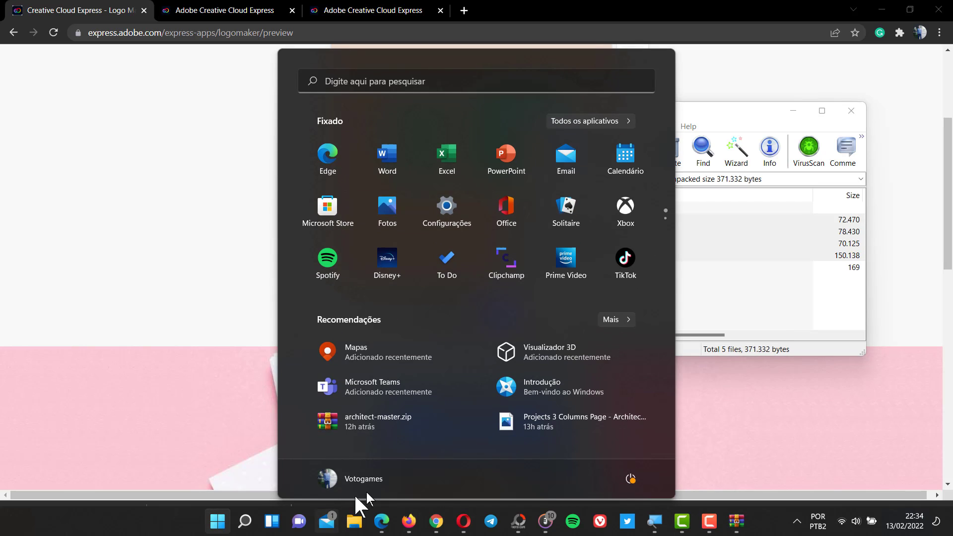
pyautogui.press('Escape')
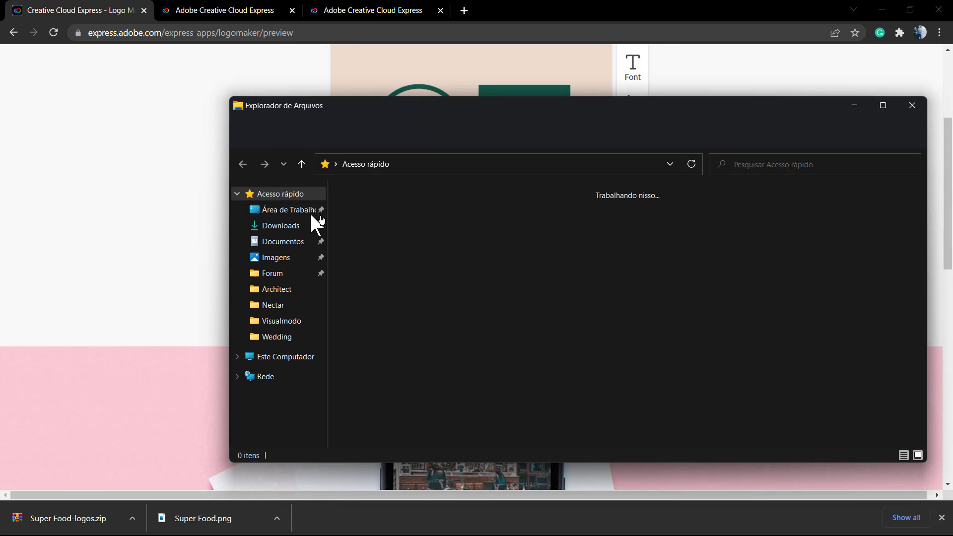
pyautogui.click(281, 227)
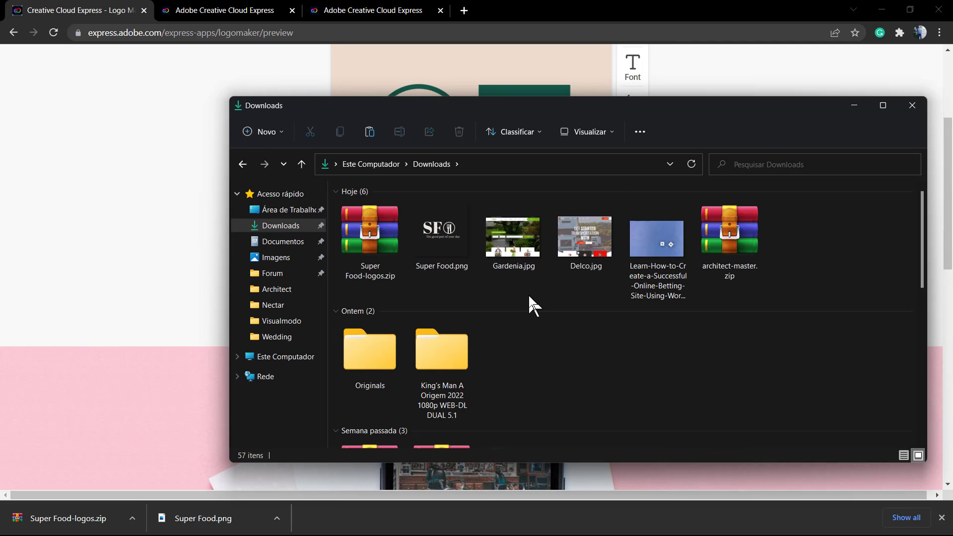
pyautogui.hotkey('ctrl', 'v')
pyautogui.click(624, 252)
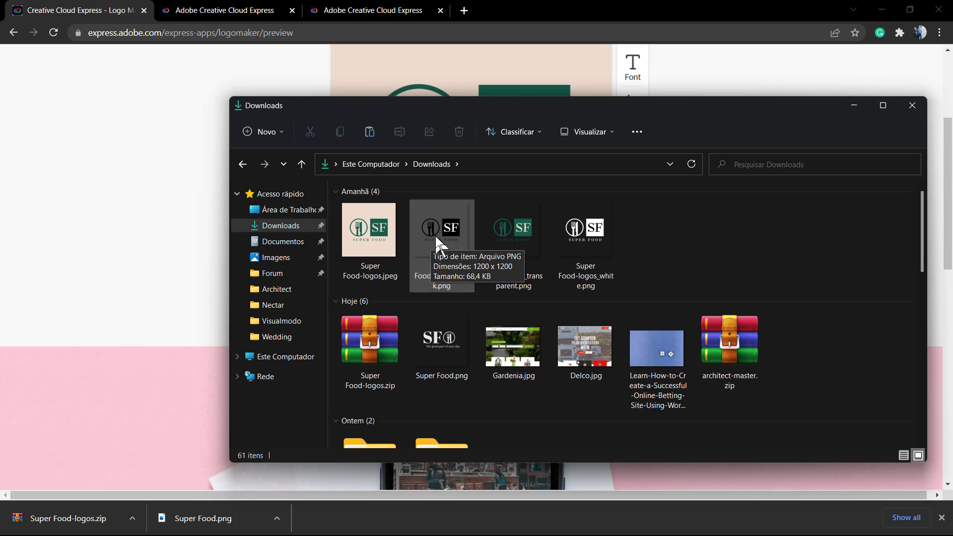
pyautogui.click(585, 236)
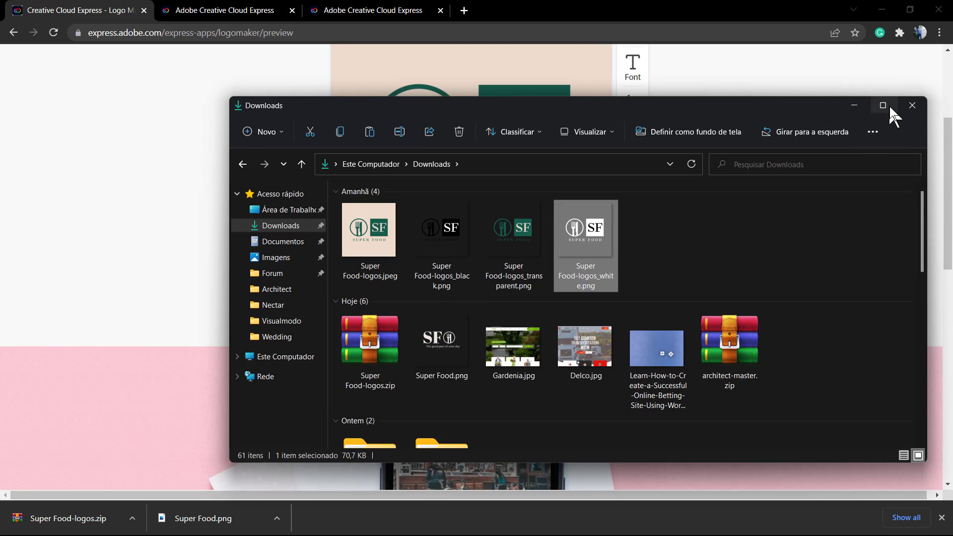
pyautogui.click(912, 105)
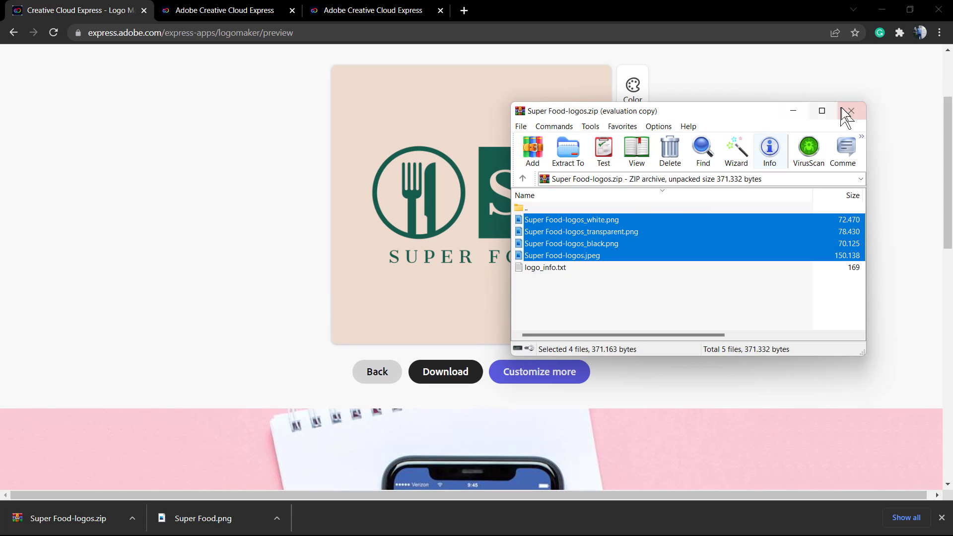
# Close WinRAR and scroll through the green SF logo's phone, T-shirt and laptop mockups
pyautogui.click(851, 110)
pyautogui.scroll(3, 586, 298)
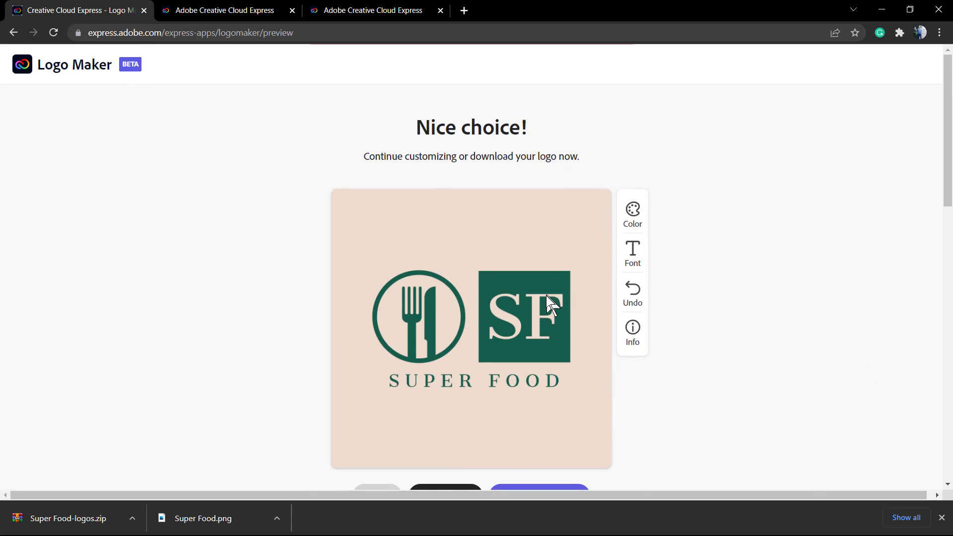
pyautogui.scroll(-8, 545, 296)
pyautogui.scroll(-3, 436, 315)
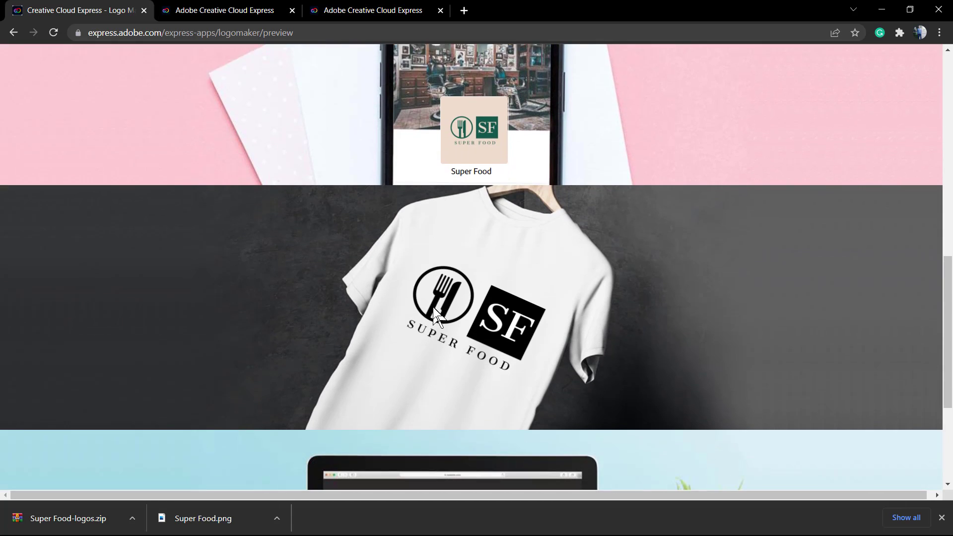
pyautogui.scroll(-4, 434, 308)
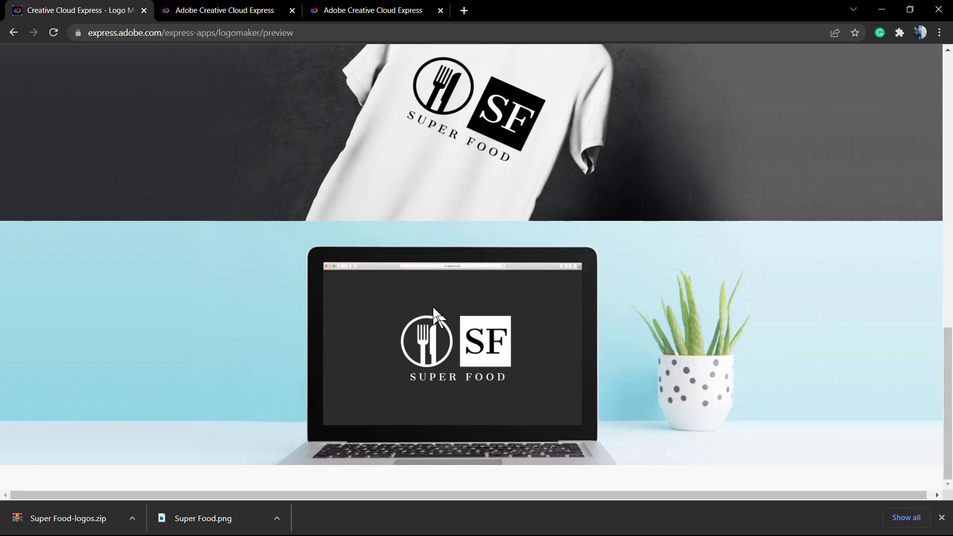
pyautogui.scroll(1, 431, 308)
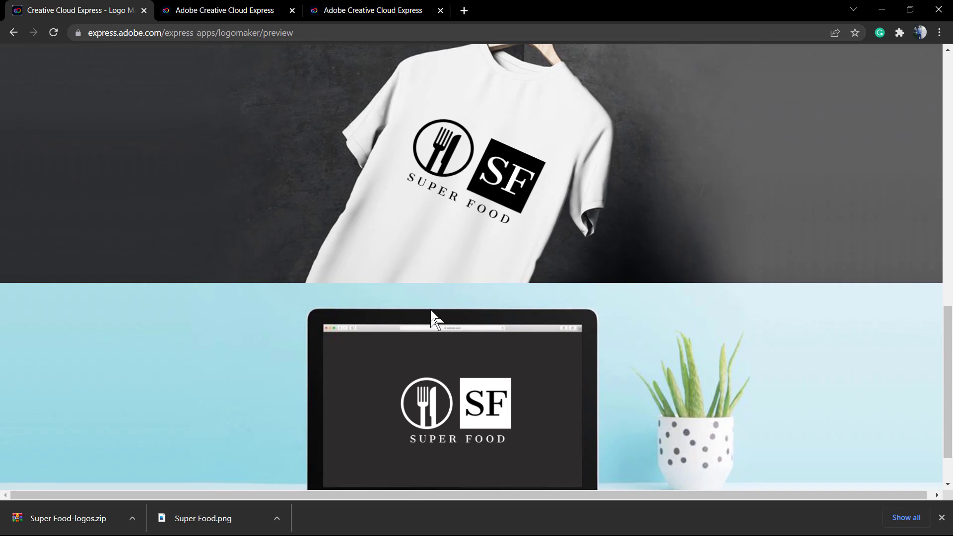
pyautogui.scroll(3, 430, 311)
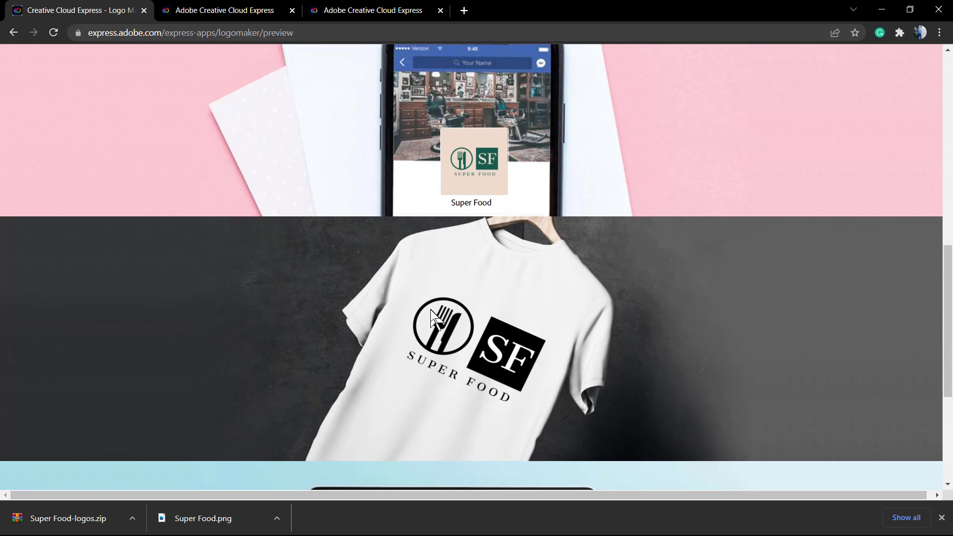
pyautogui.scroll(3, 327, 318)
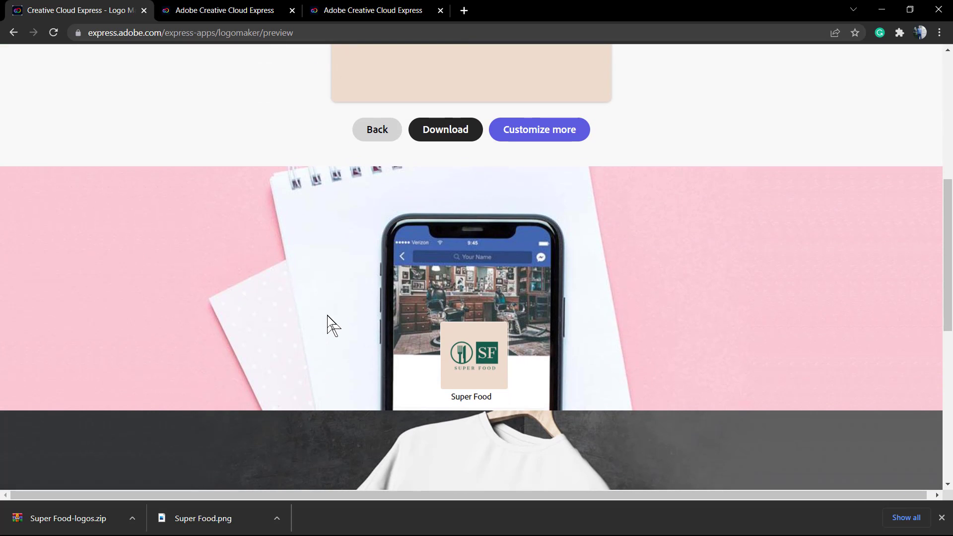
pyautogui.scroll(6, 328, 316)
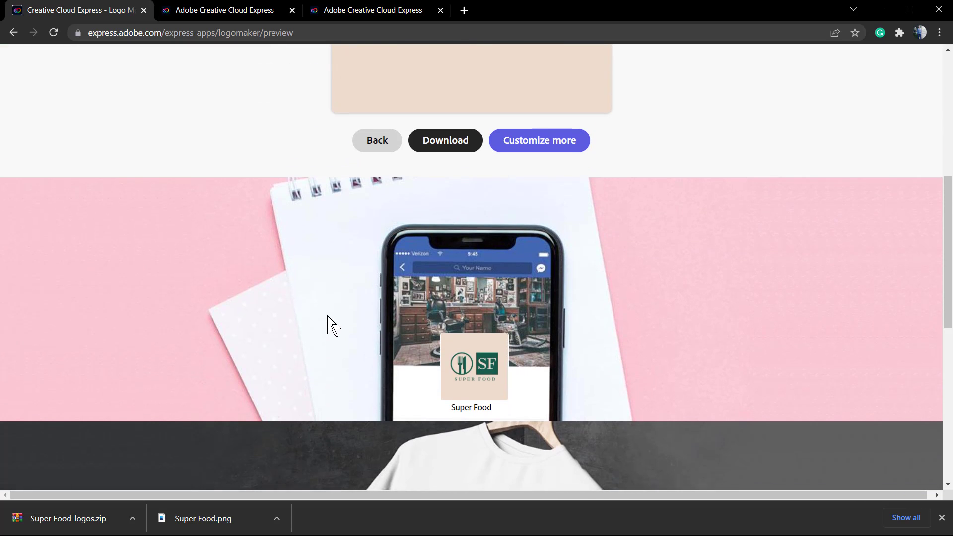